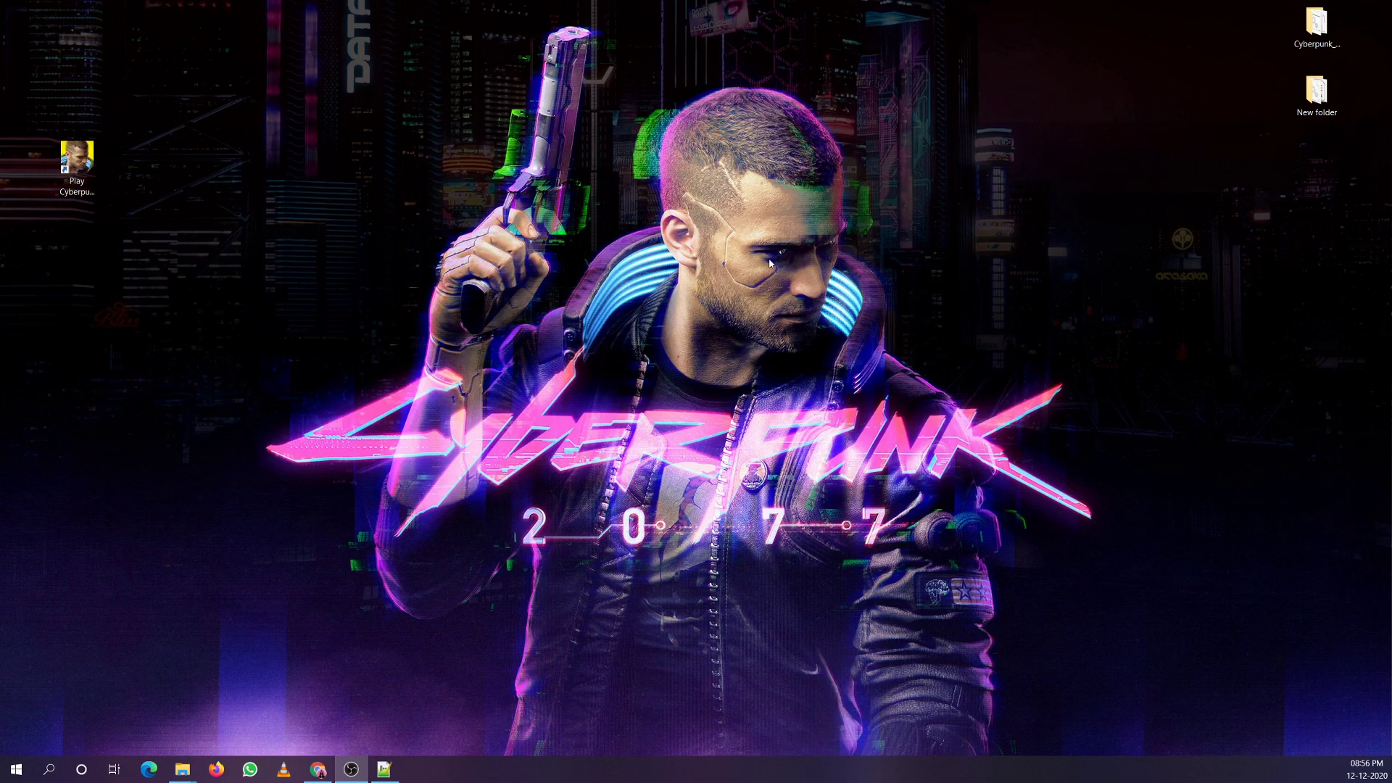
Step: Browse from the game shortcut's install folder to r6\config and right-click inputUserMappings.xml
right_click(81, 158)
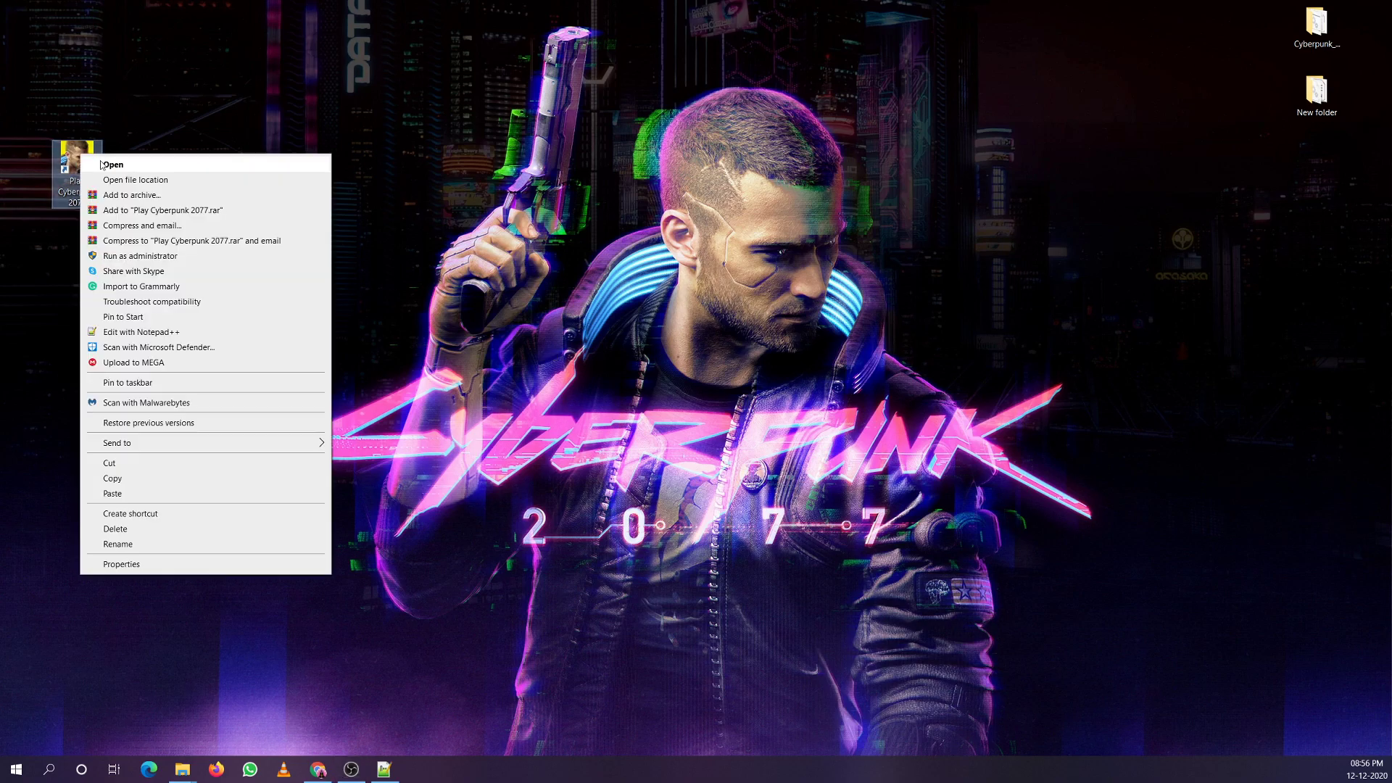
left_click(130, 181)
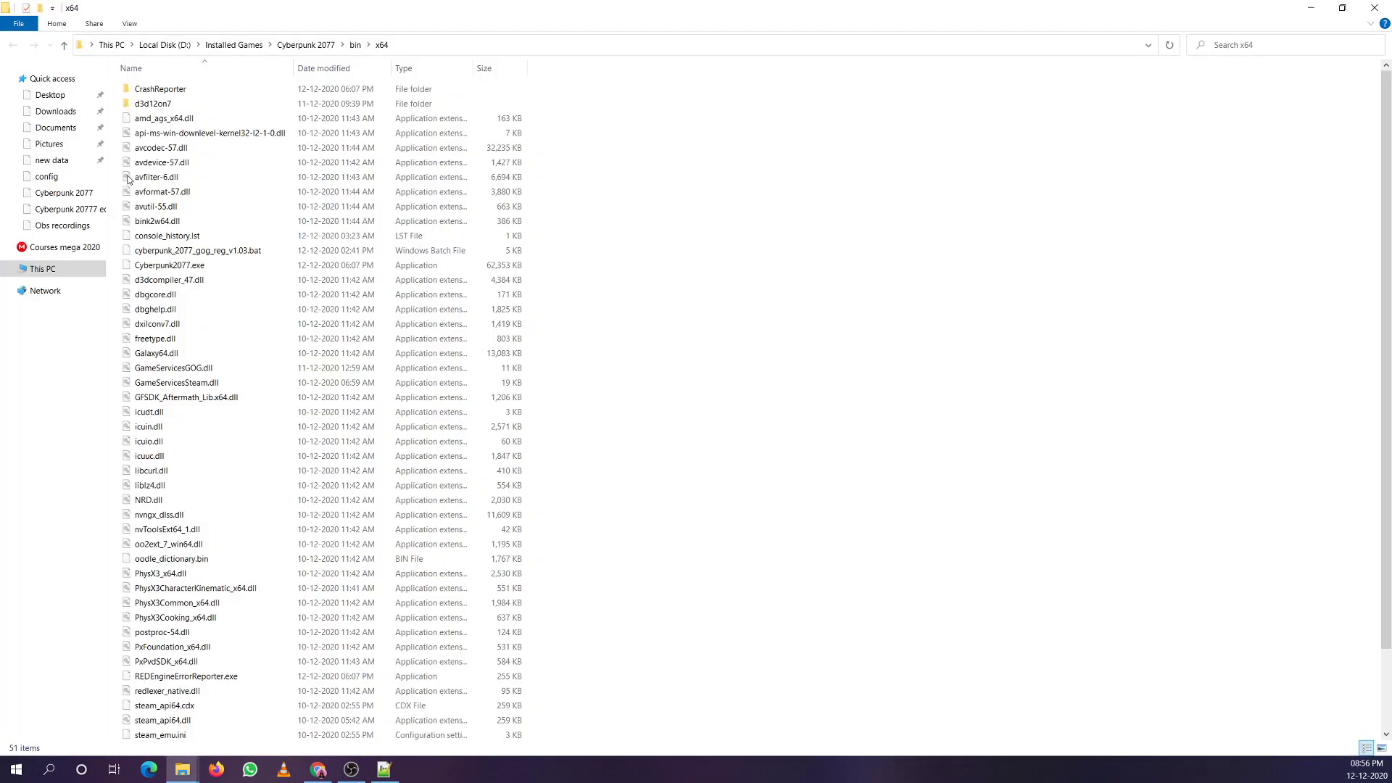
left_click(289, 46)
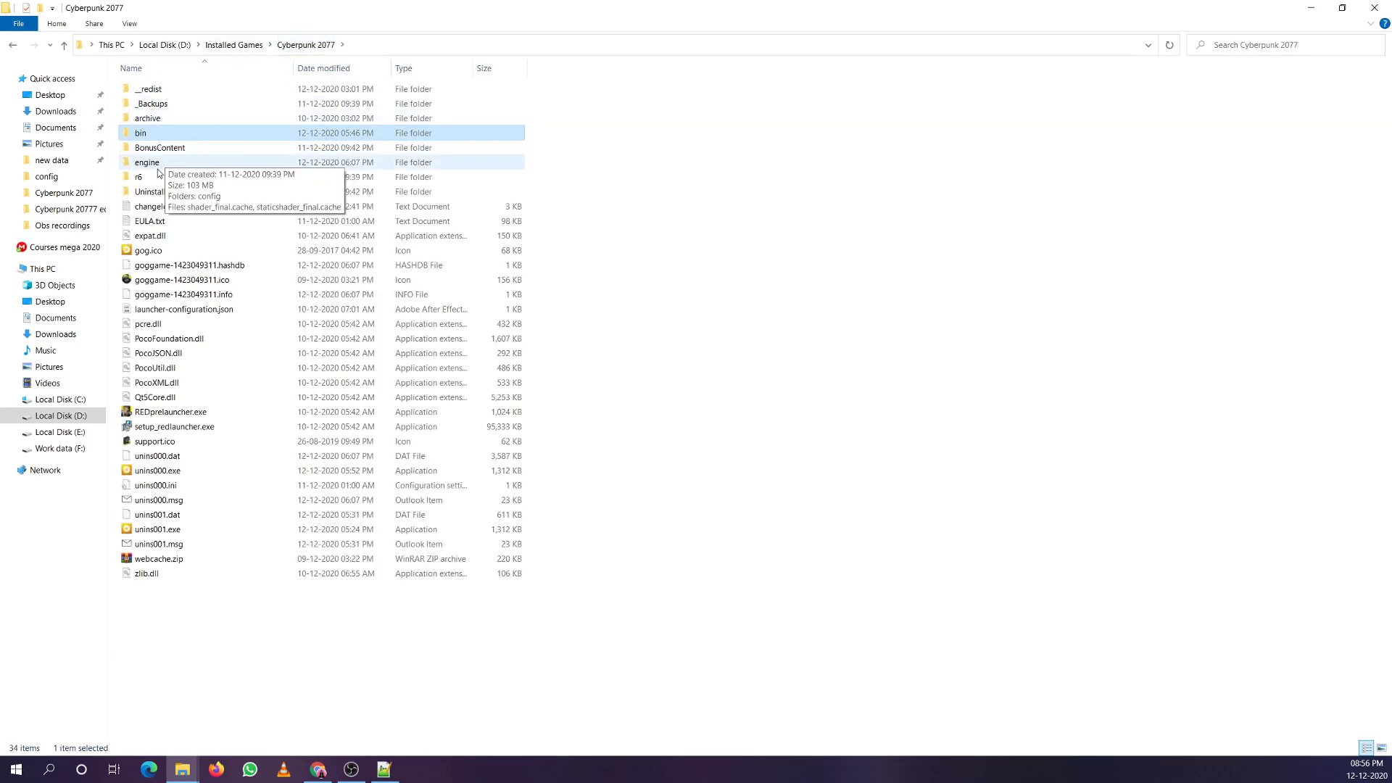
double_click(153, 177)
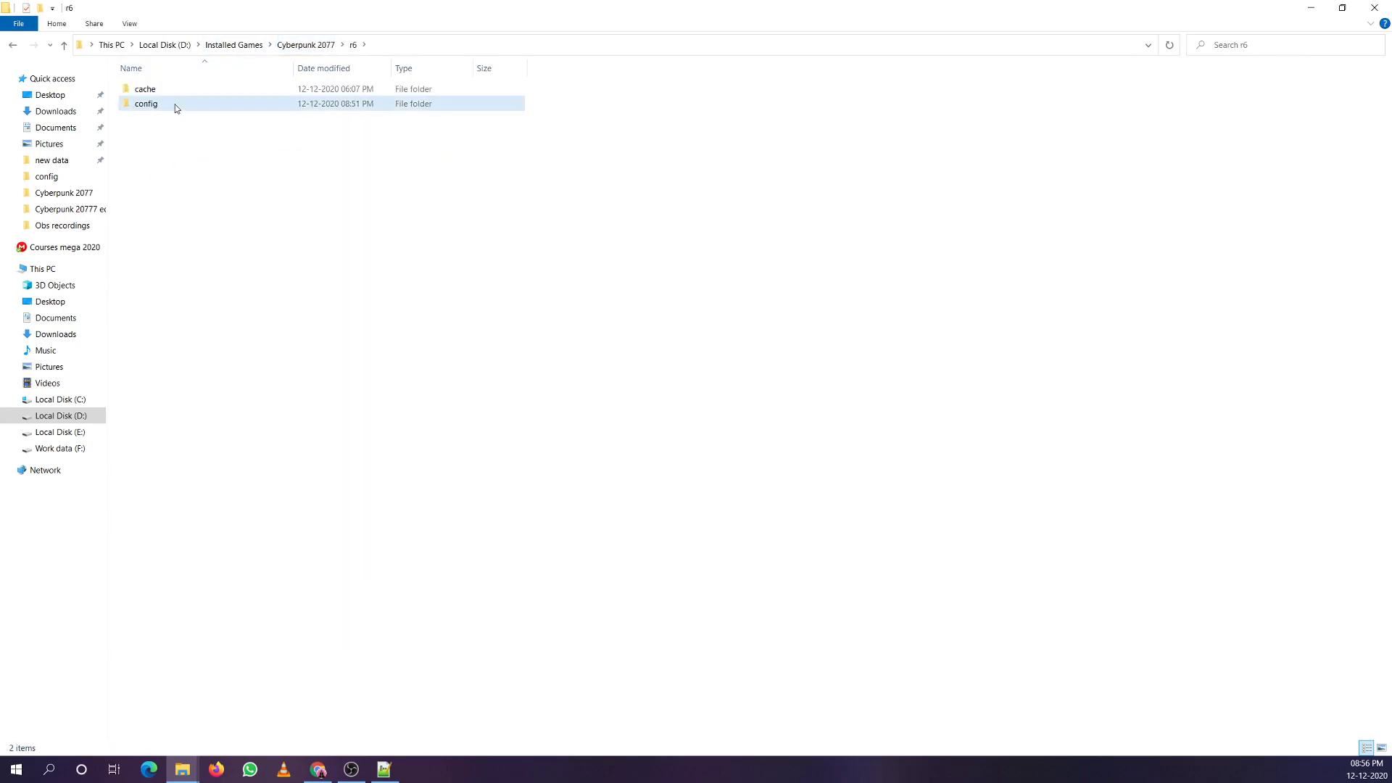
double_click(172, 103)
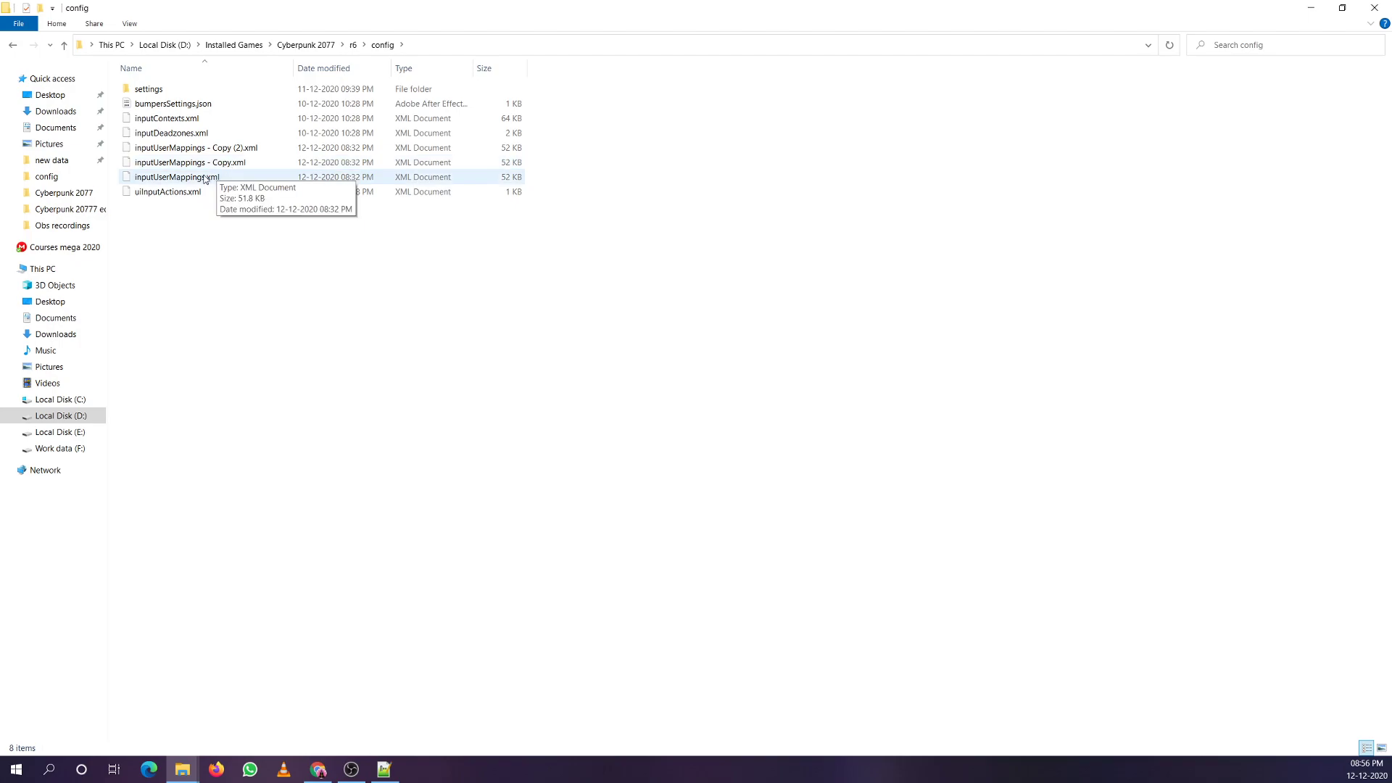
left_click(142, 181)
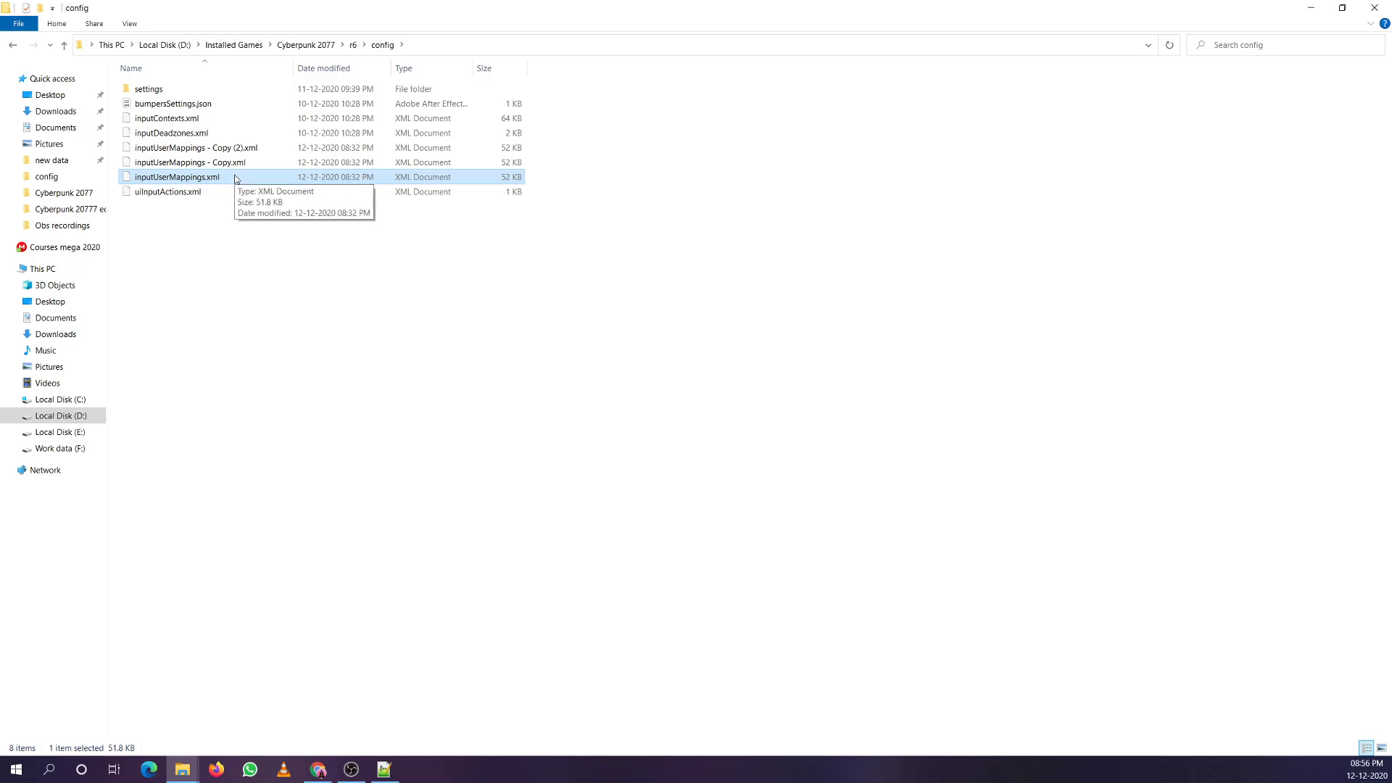
right_click(234, 178)
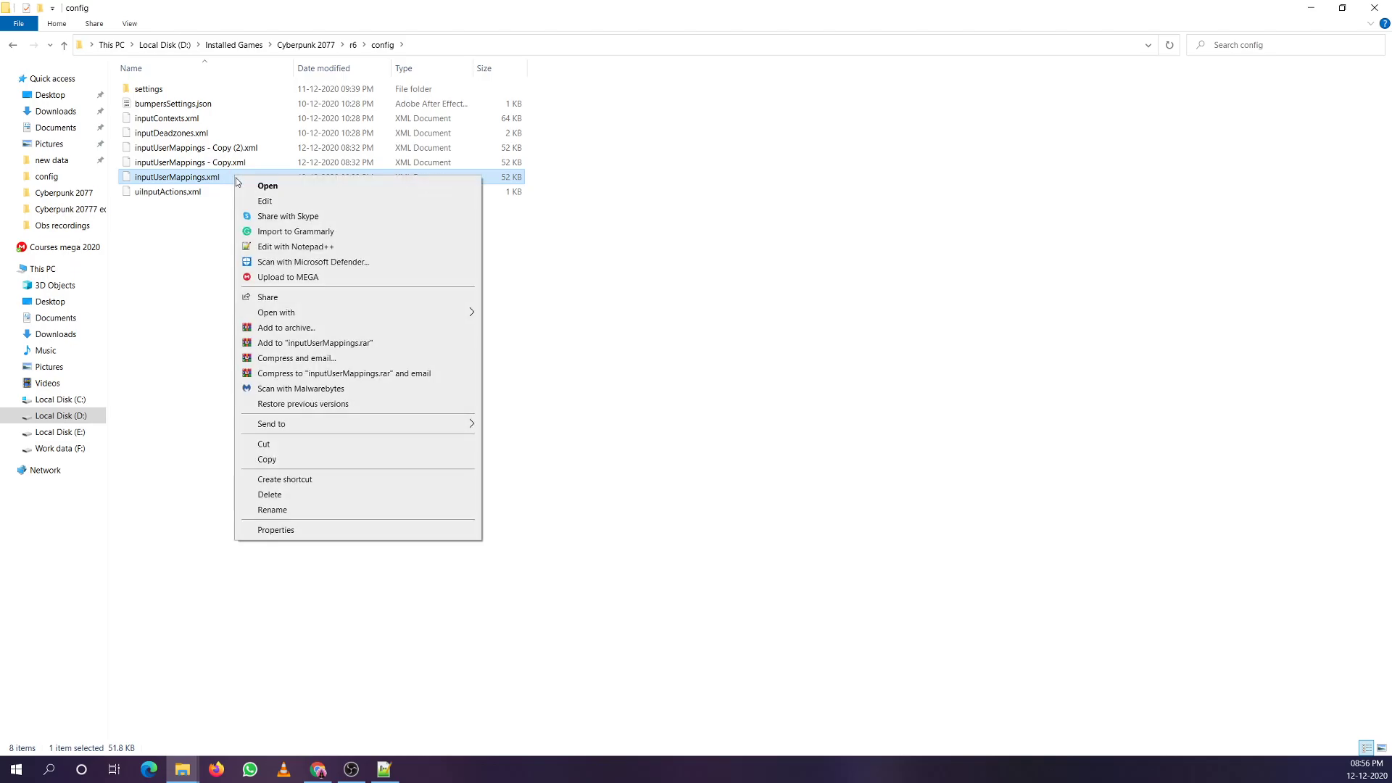
Step: Open inputUserMappings.xml in Notepad++ and step through 'IK_F' matches to the ApplyQHack one
left_click(274, 247)
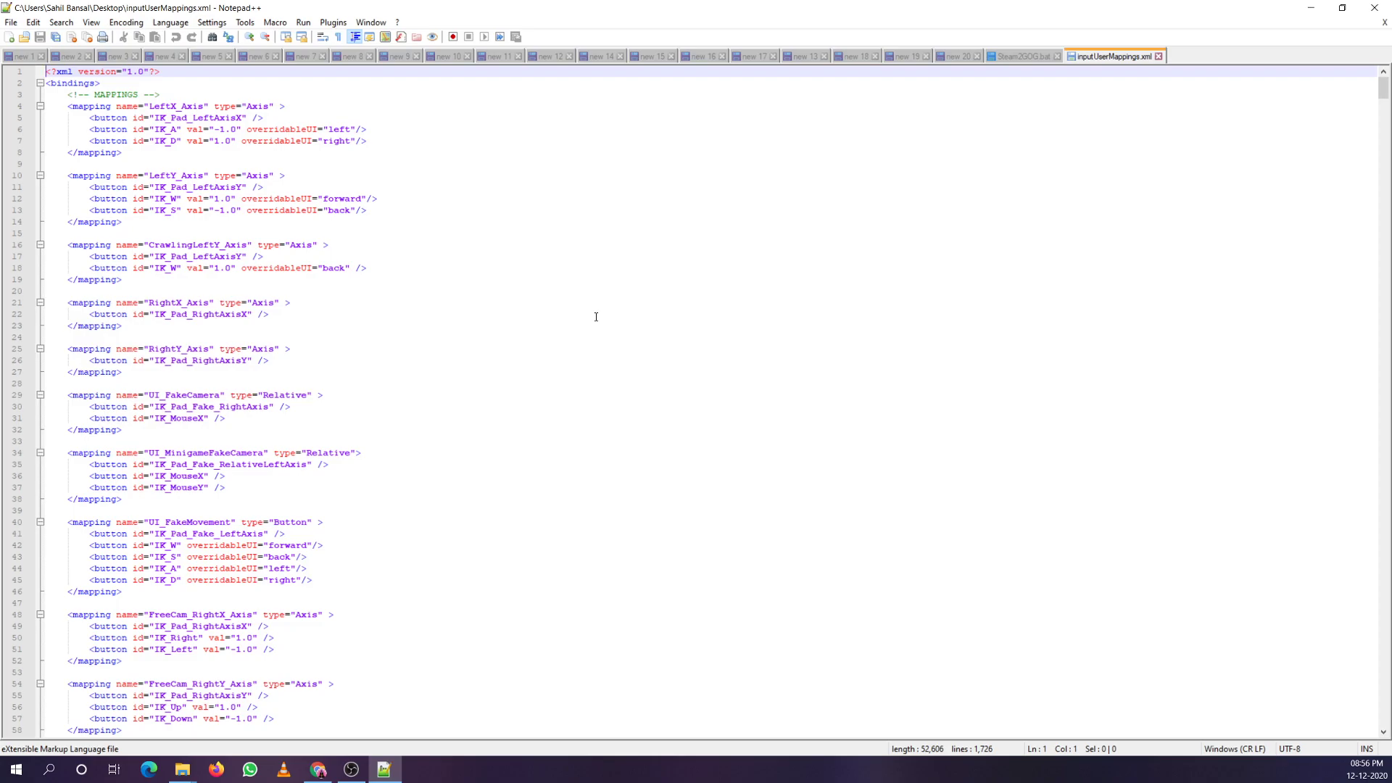
scroll(584, 322, "down", 2)
scroll(582, 322, "down", 2)
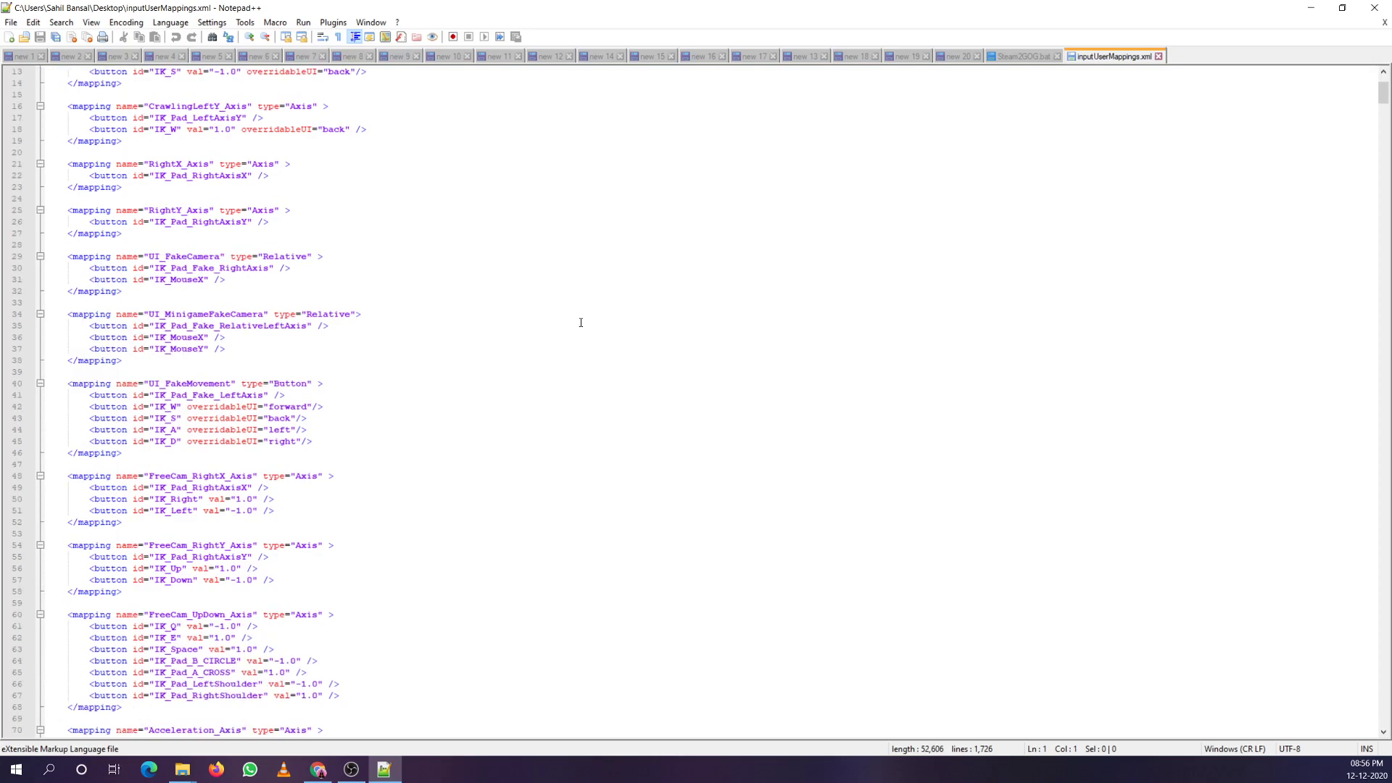
scroll(580, 322, "down", 4)
scroll(580, 321, "down", 3)
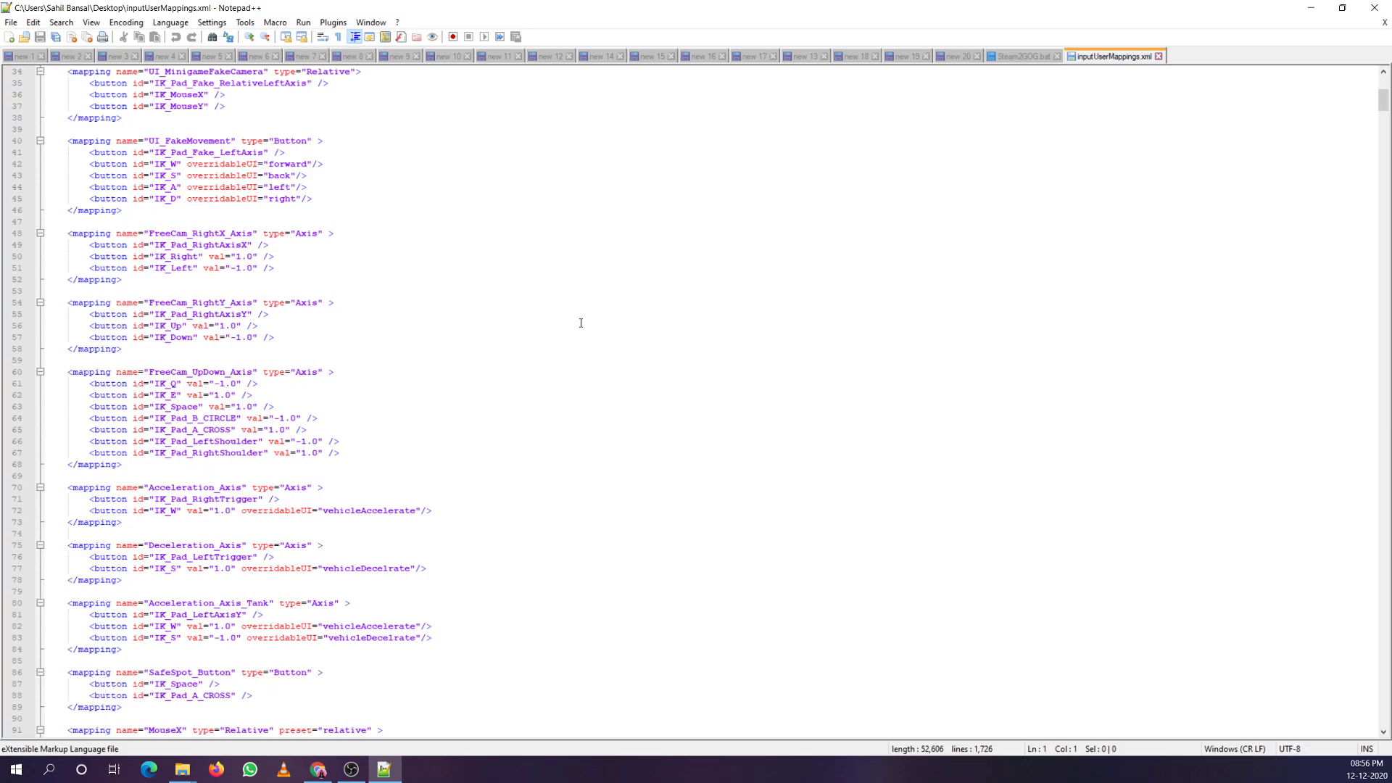
key("ctrl+f")
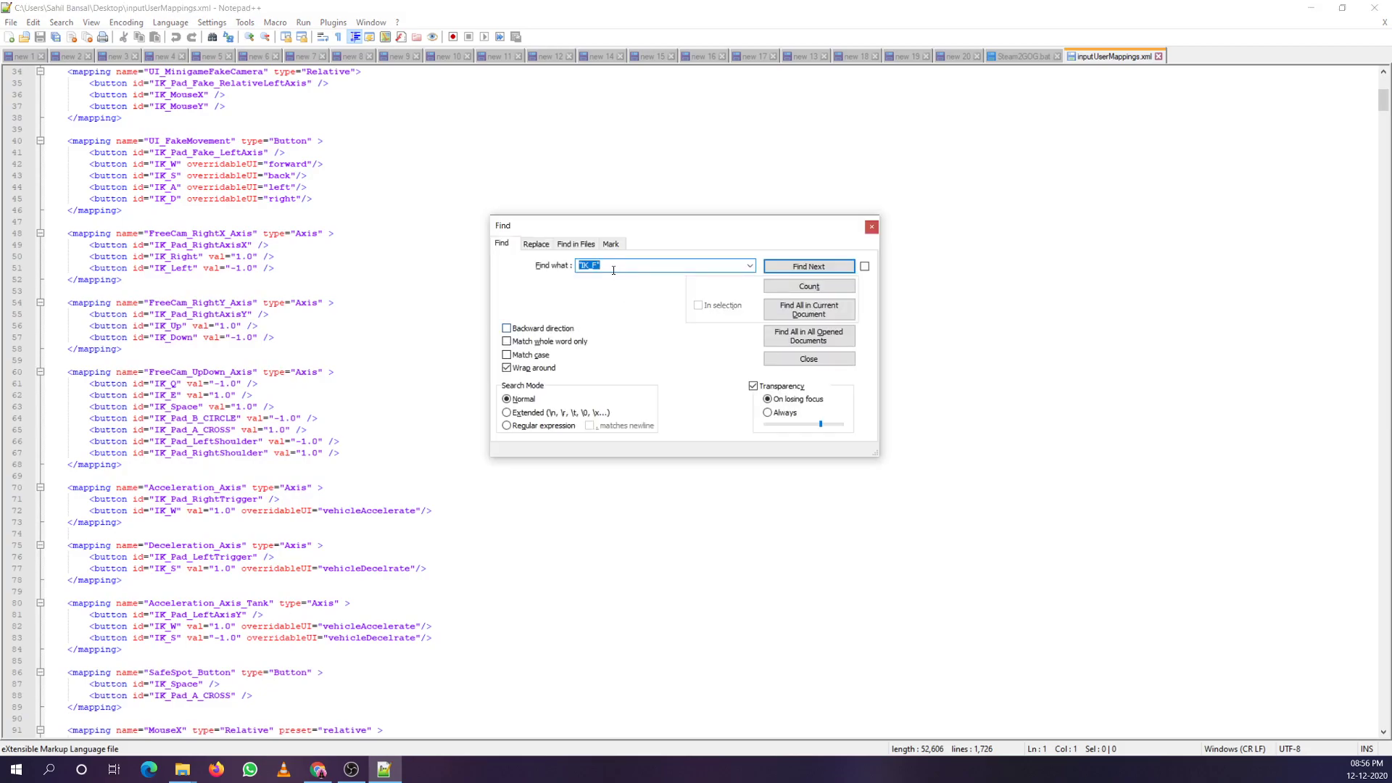
left_click(871, 227)
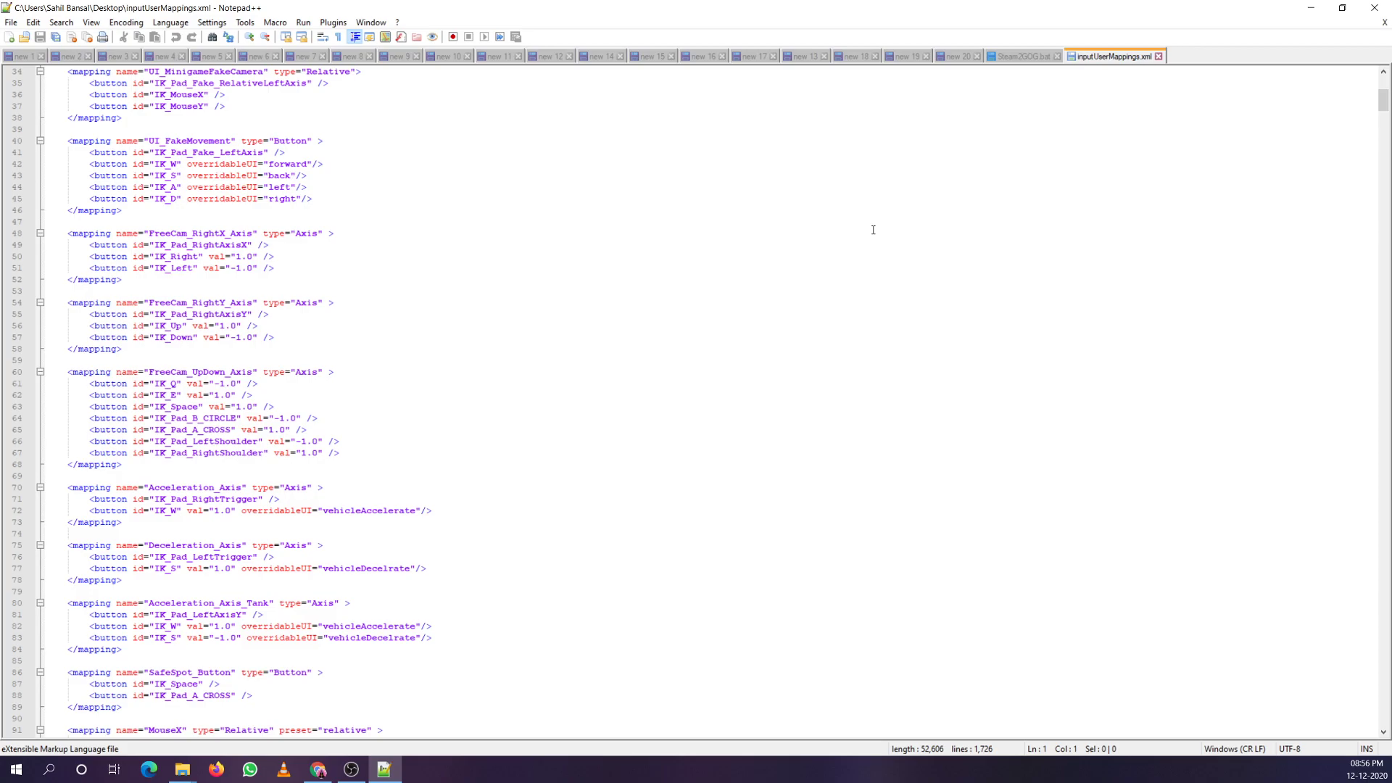
key("ctrl+f")
left_click_drag(805, 223, 654, 210)
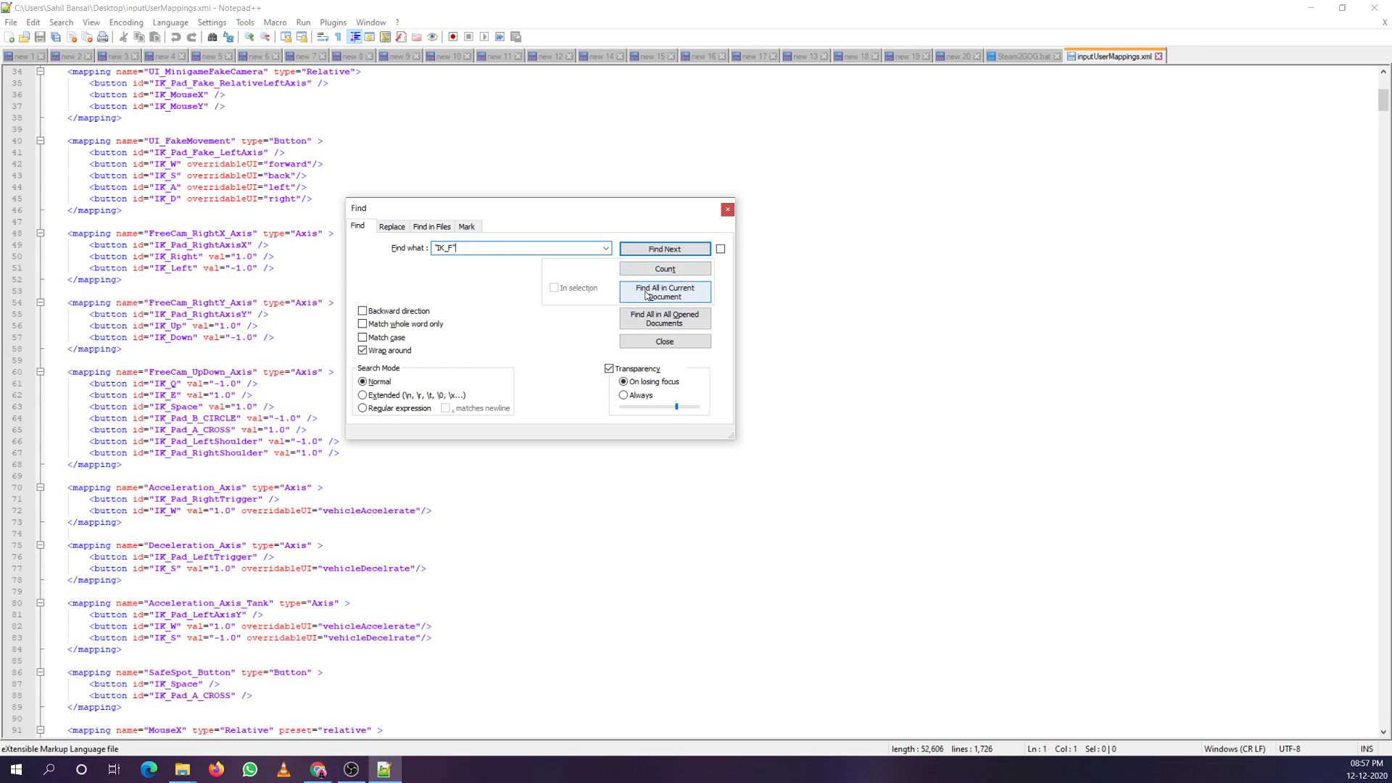
left_click(663, 251)
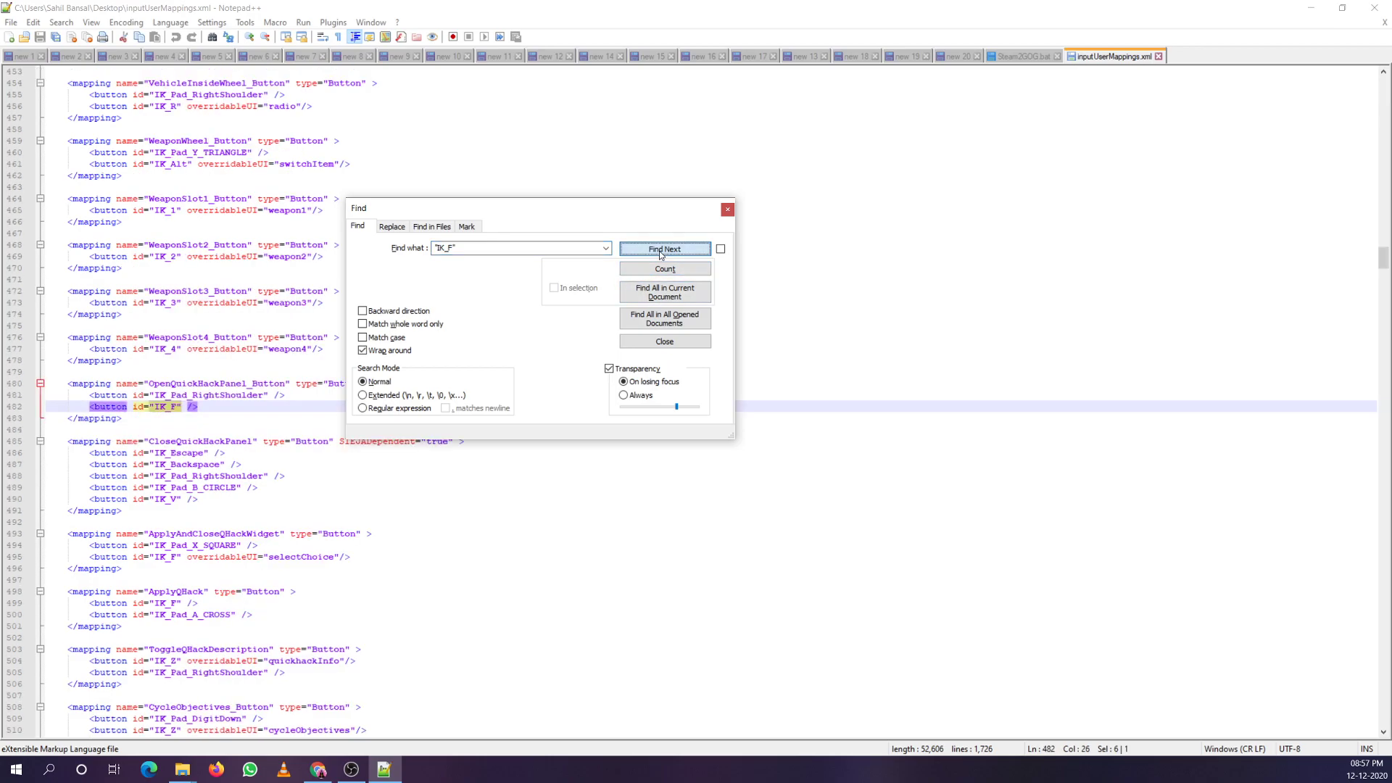
left_click(662, 252)
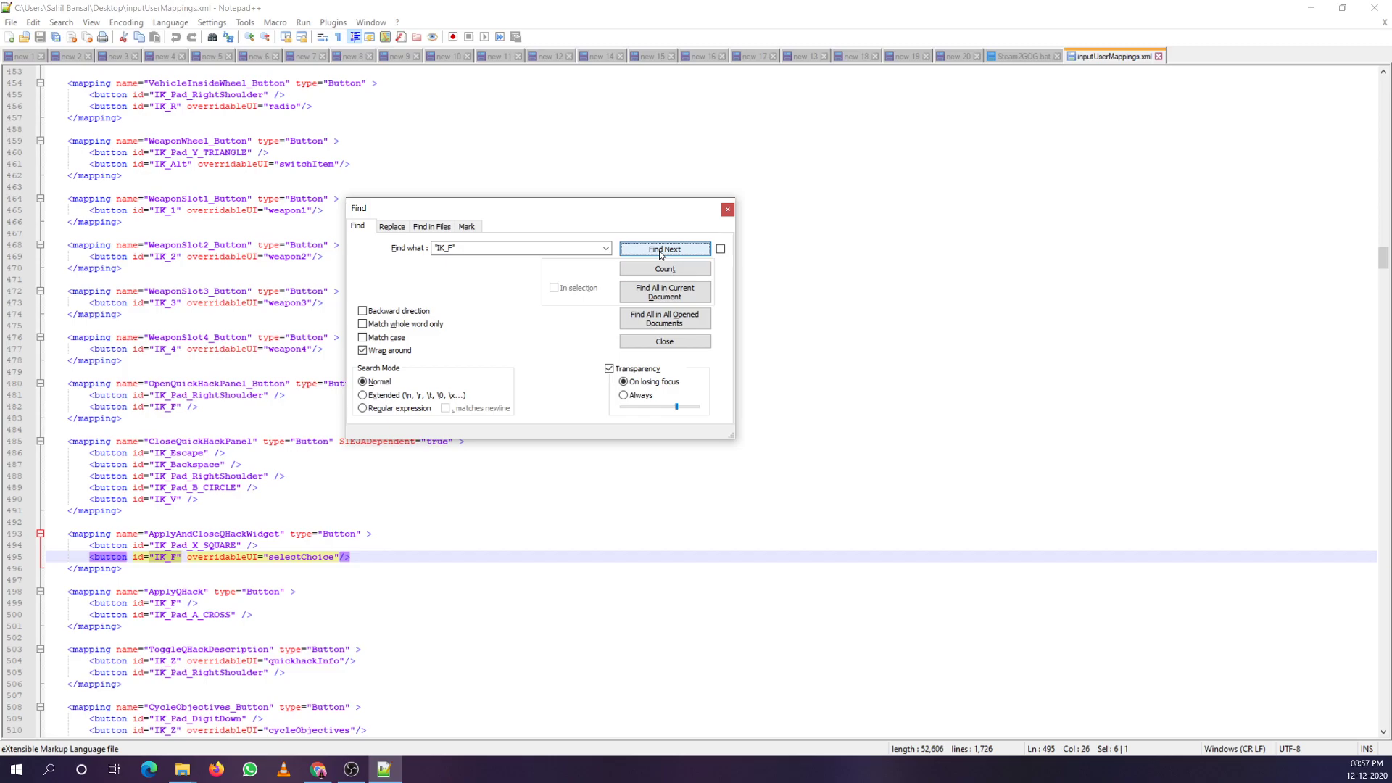
left_click(661, 253)
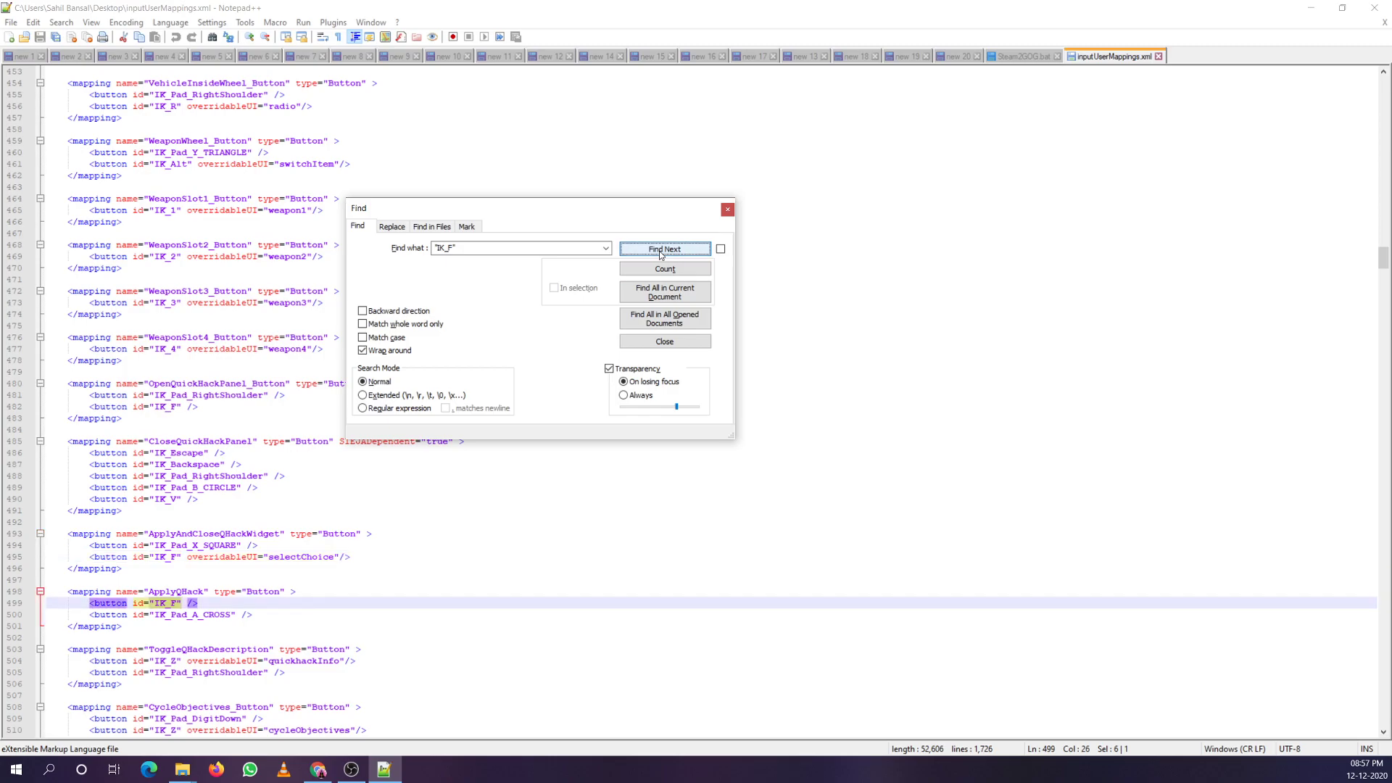
Step: Replace every 'IK_F' in the file with 'IK_Mouse5'
left_click_drag(593, 213, 985, 227)
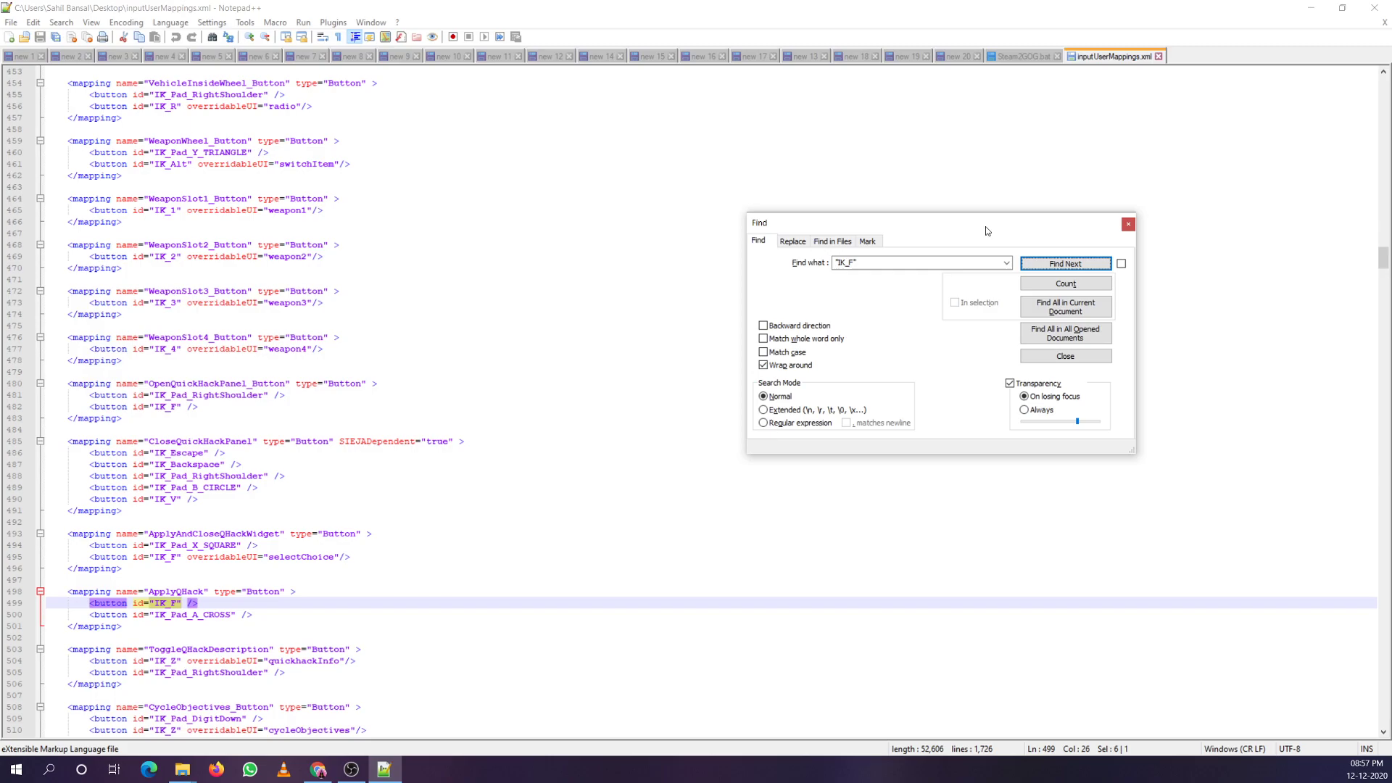
left_click(793, 241)
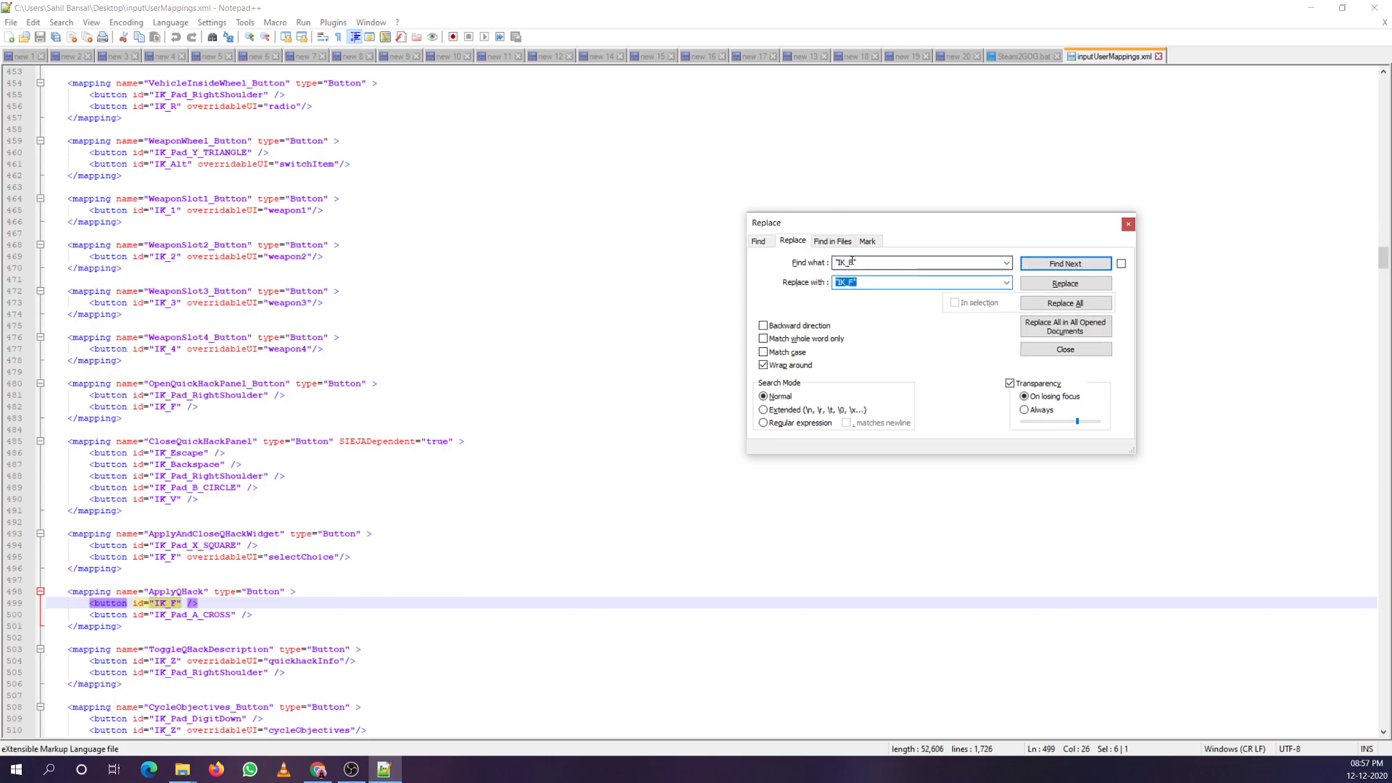
double_click(852, 261)
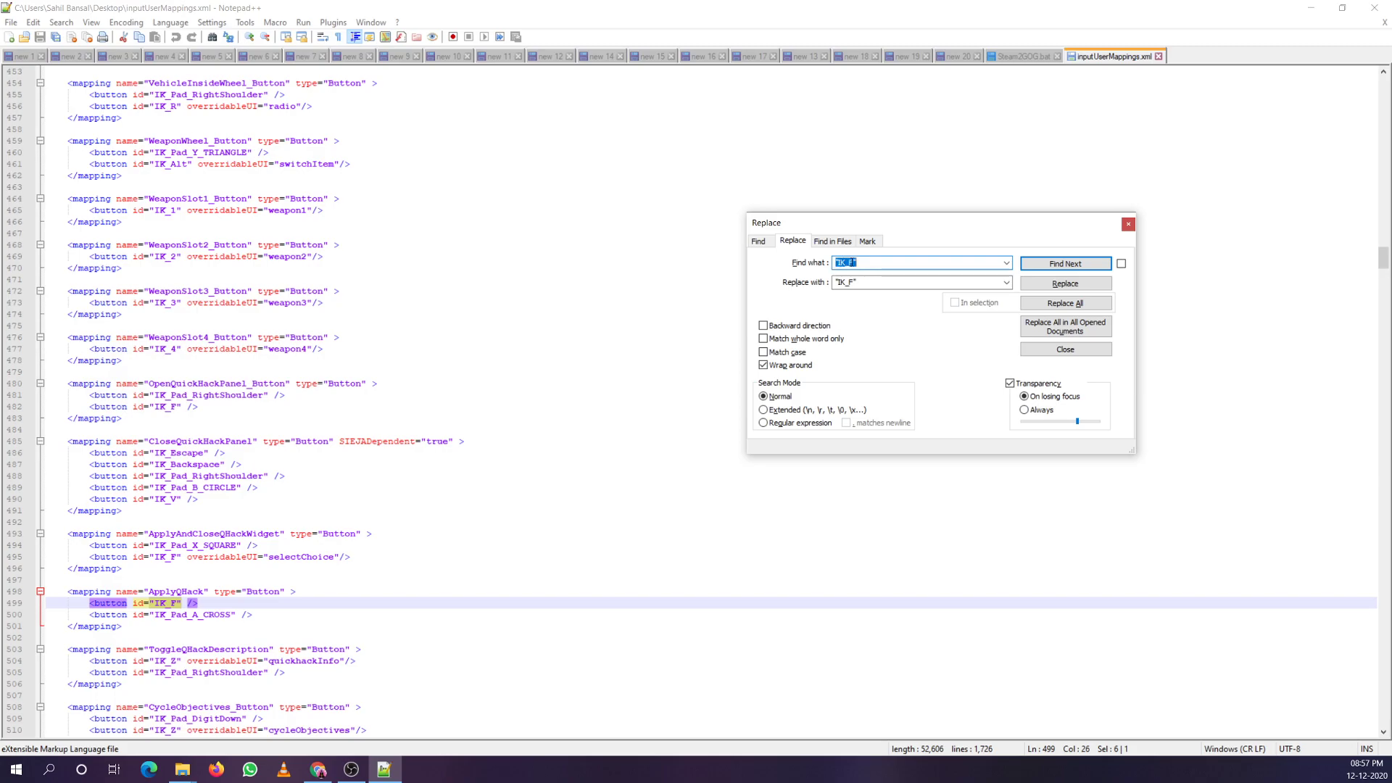
double_click(856, 281)
left_click(855, 282)
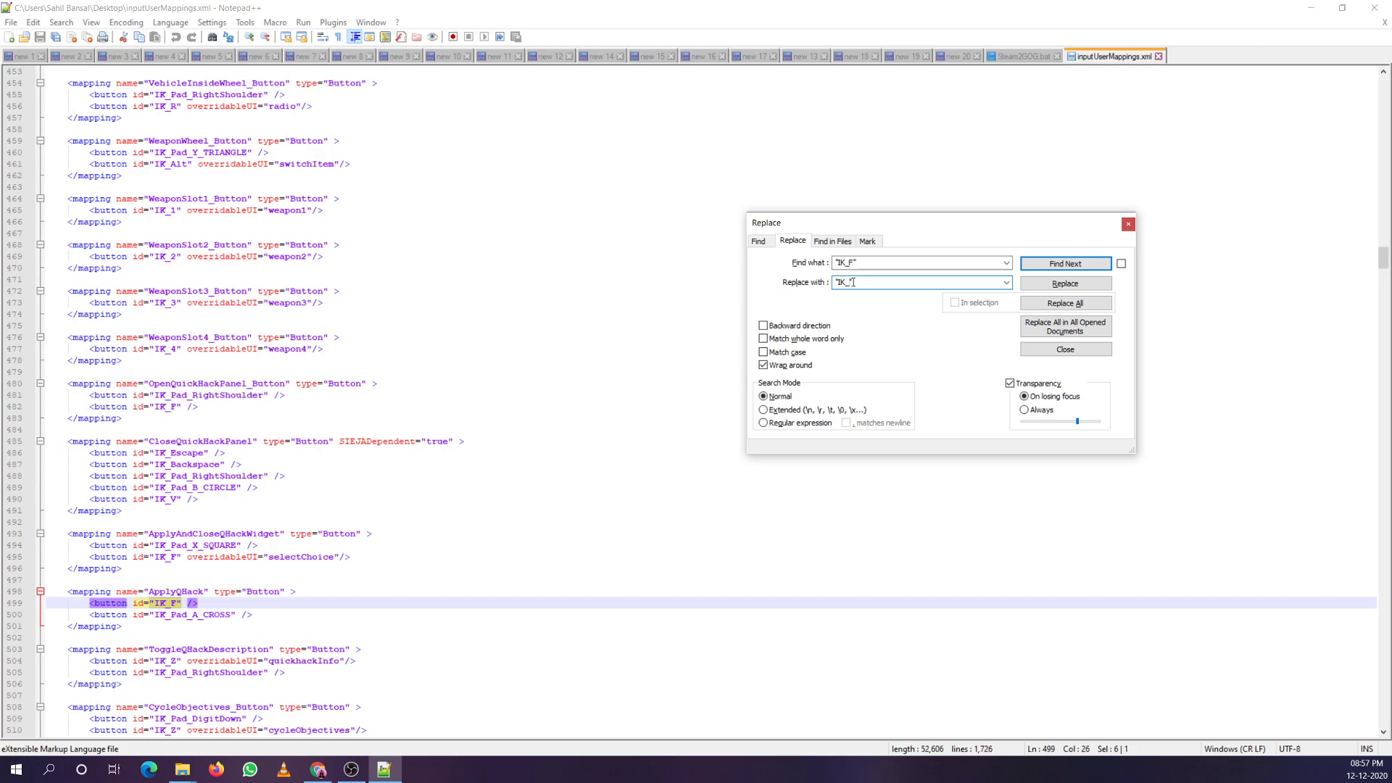
type("Mou")
type("se5")
left_click(1085, 305)
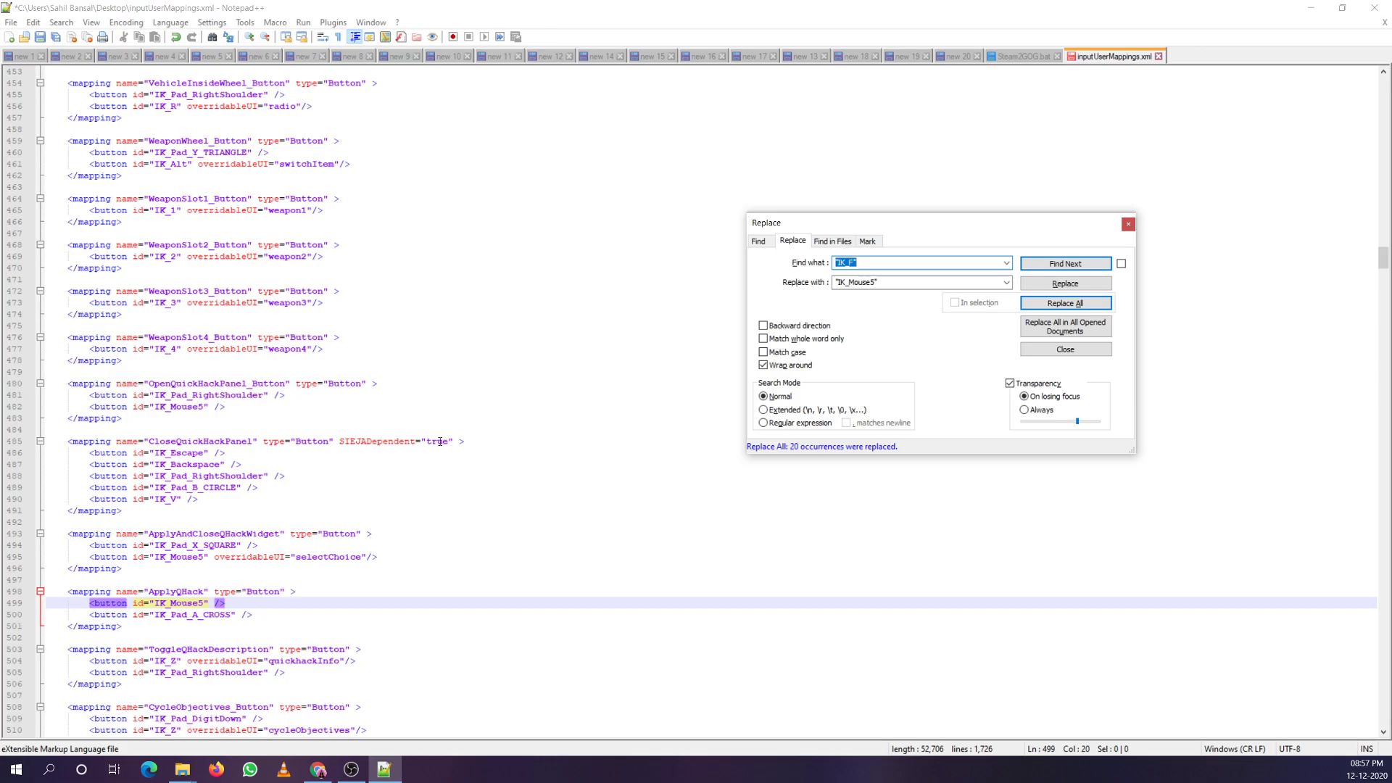
Step: Save inputUserMappings.xml and bring the Replace window back
left_click(10, 22)
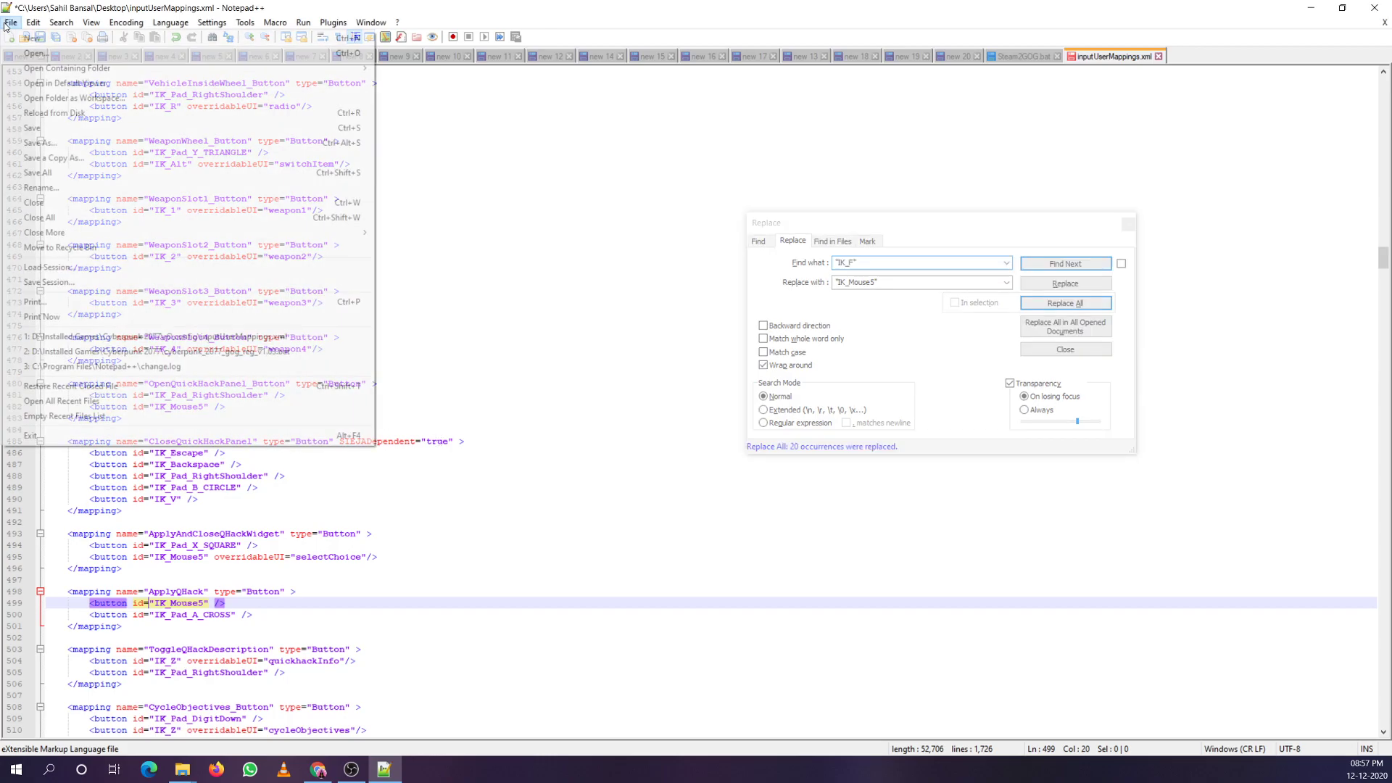
left_click(48, 128)
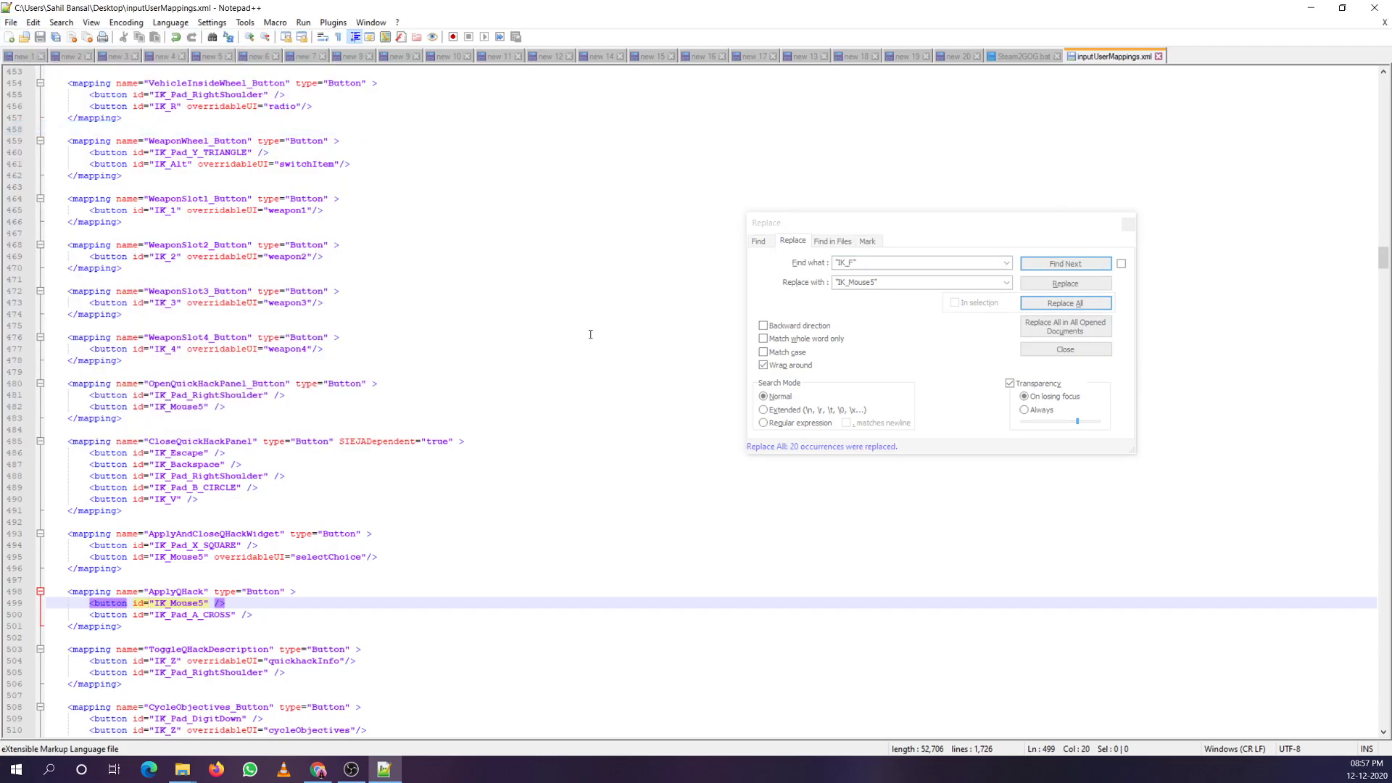
key("ctrl+h")
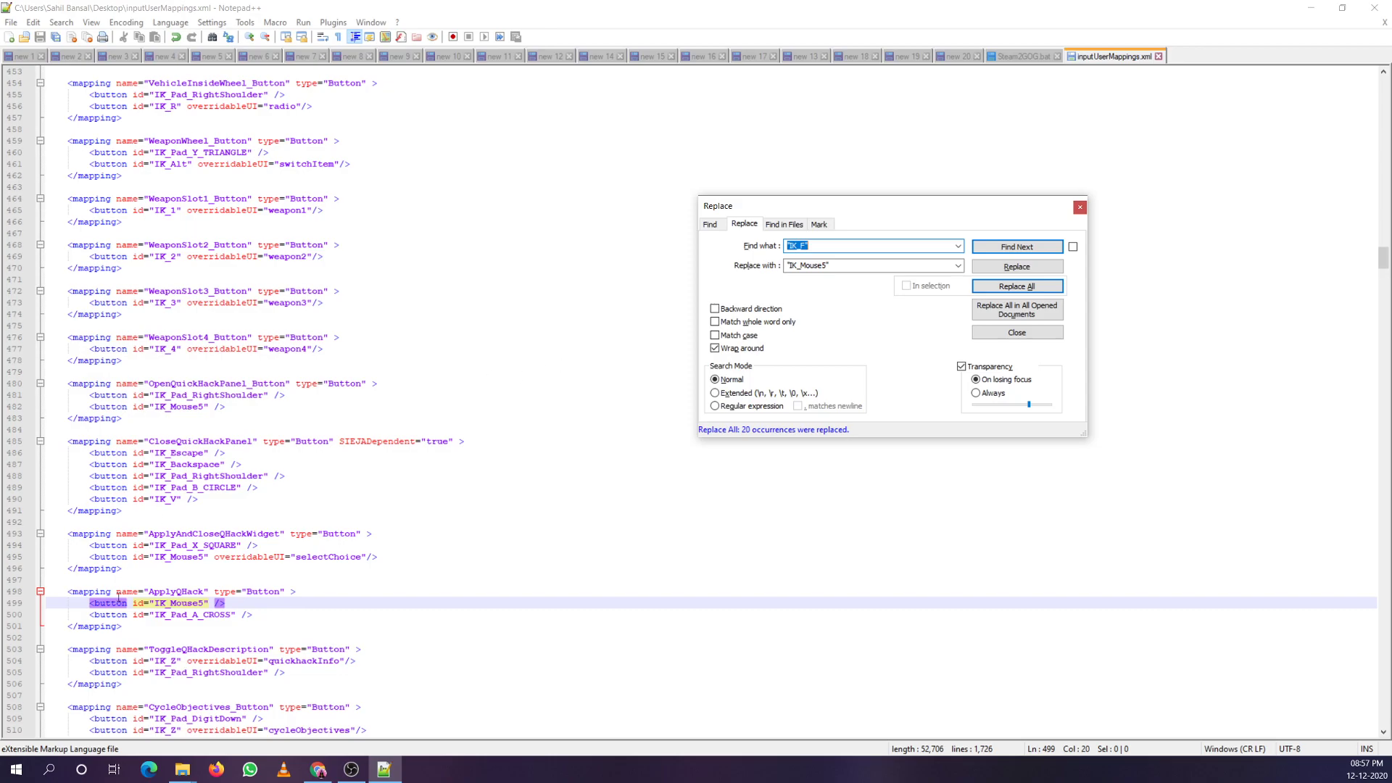
Step: Undo the IK_Mouse5 replacements and copy the <button id="IK_F" /> line from line 482
left_click(207, 603)
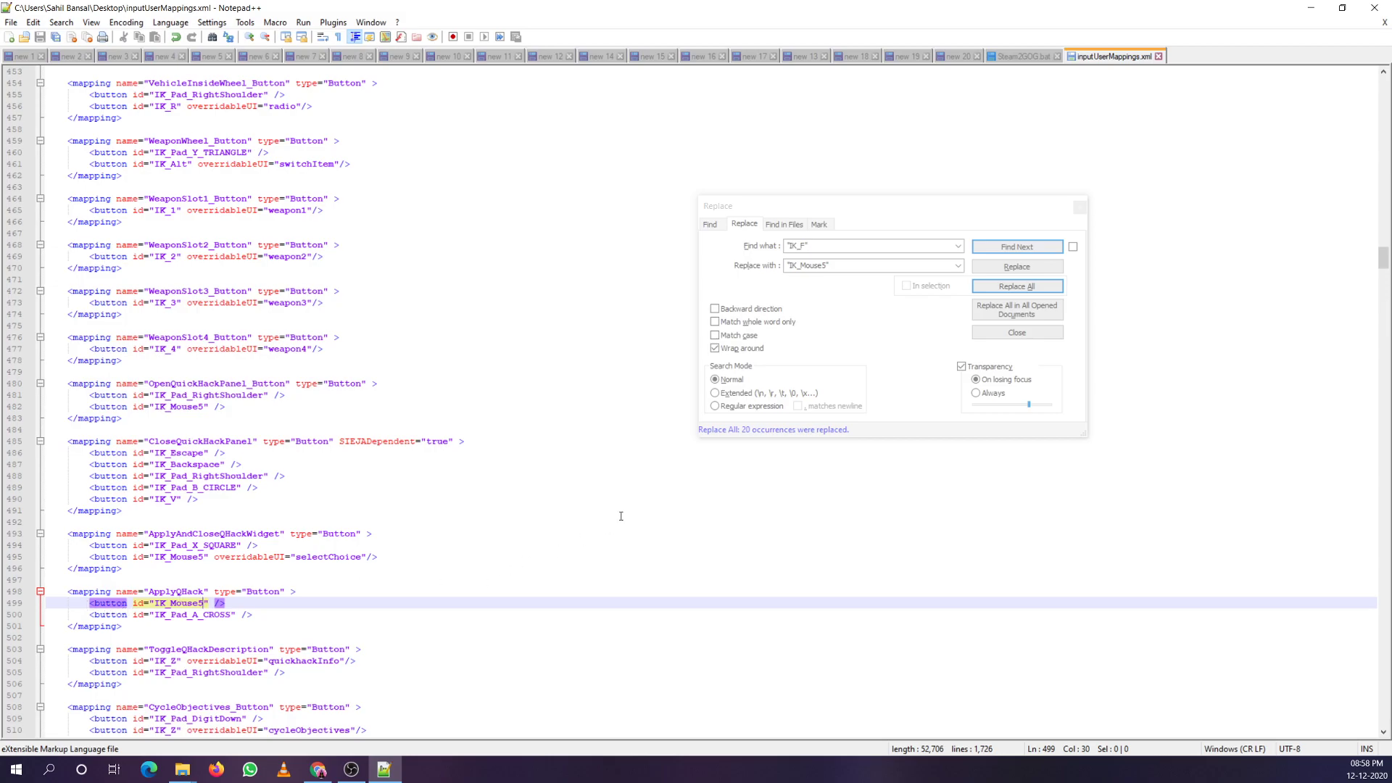
left_click(182, 601)
key("ctrl+z")
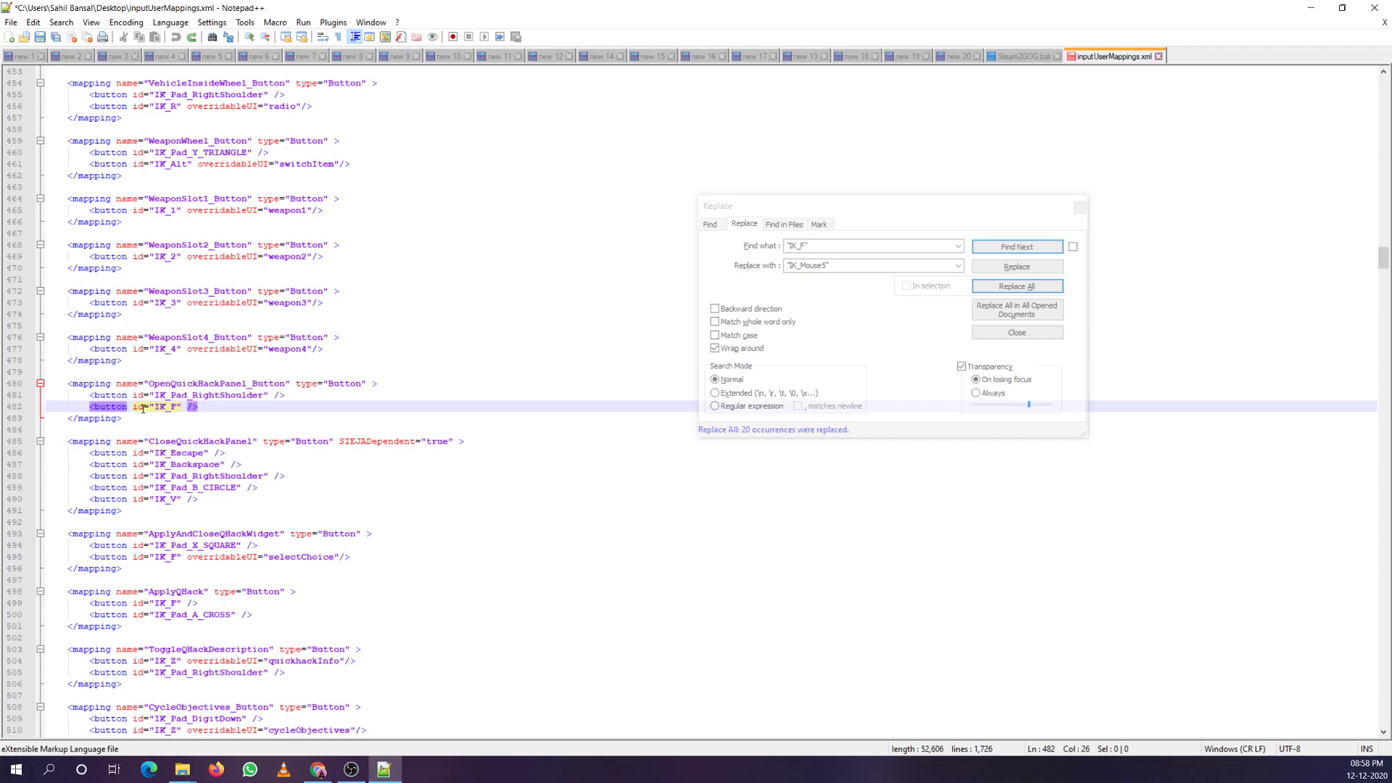
left_click_drag(90, 406, 197, 406)
right_click(192, 411)
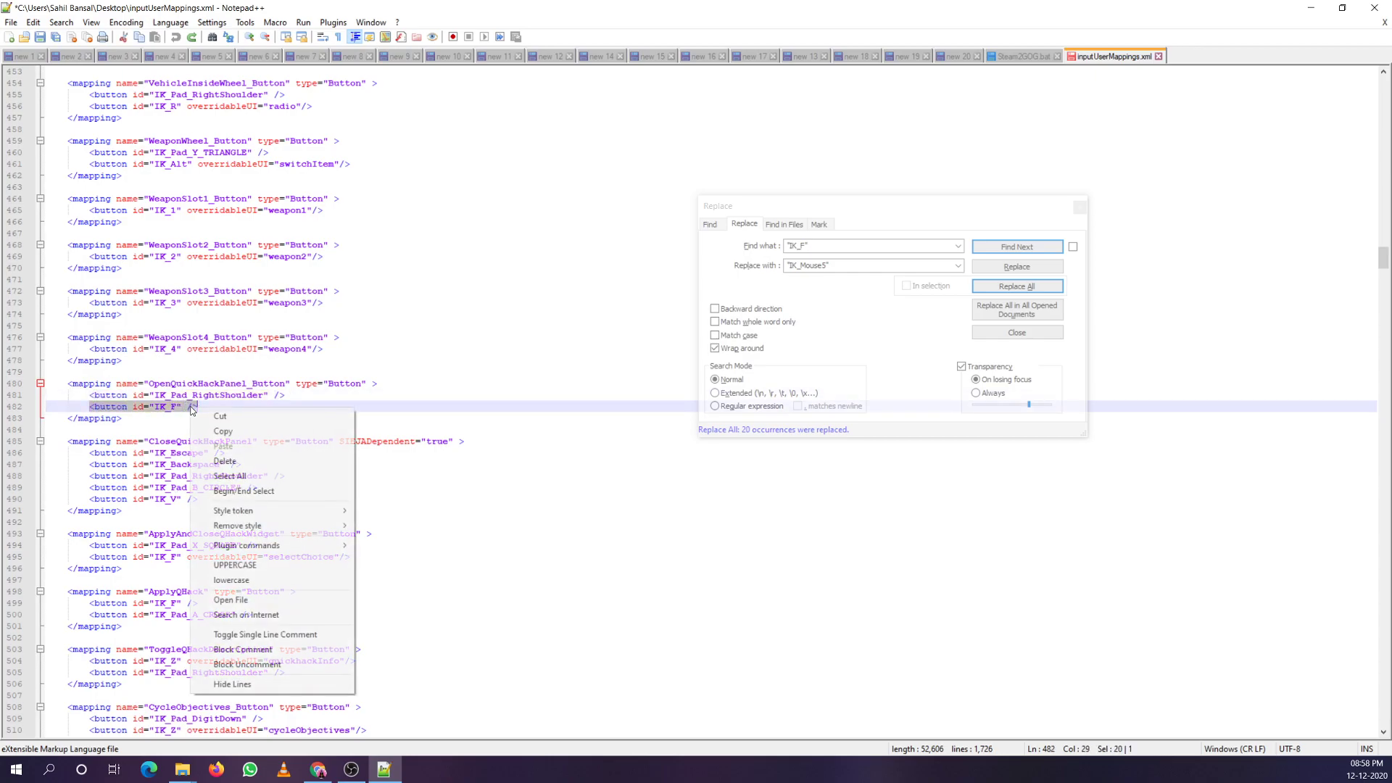
left_click(222, 431)
Step: Set Find what to the copied <button id="IK_F" /> line
left_click(819, 248)
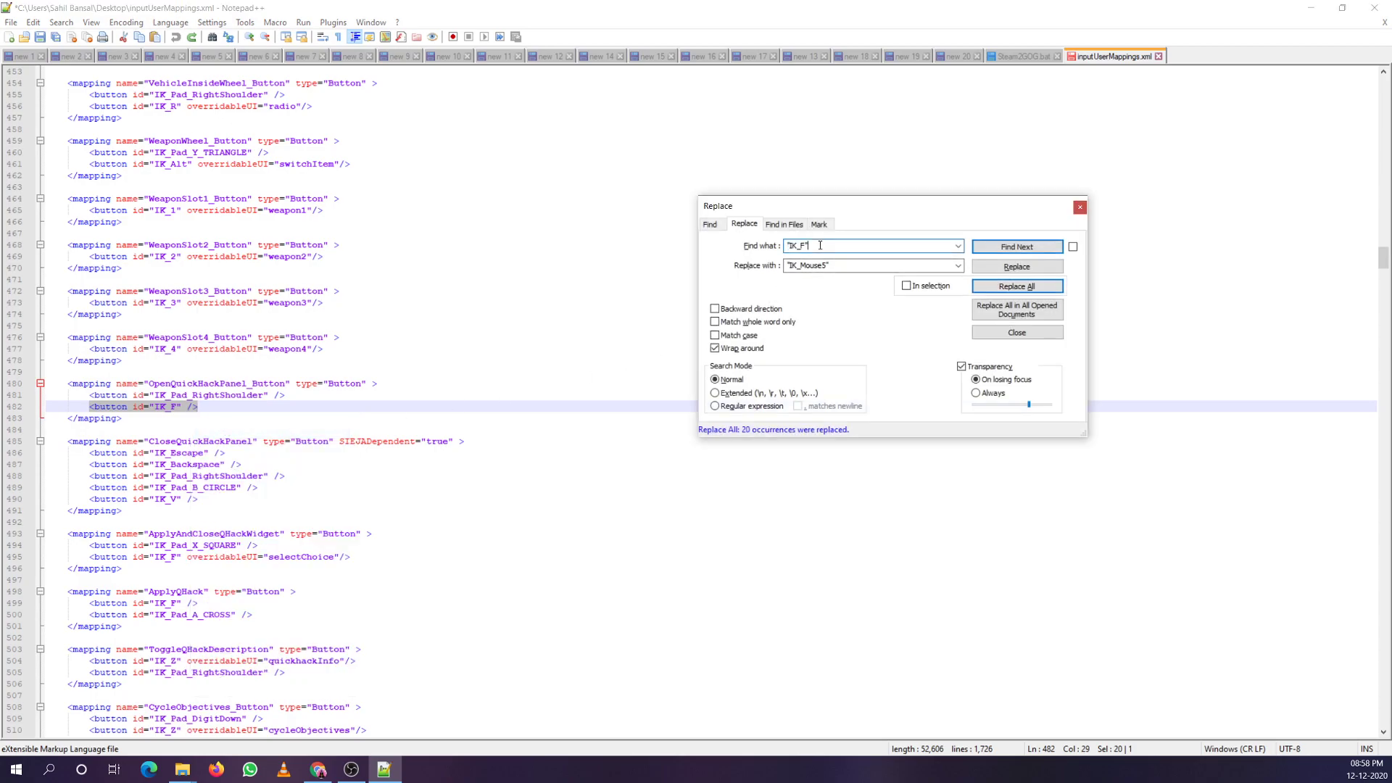
right_click(818, 248)
key("Escape")
key("ctrl+f")
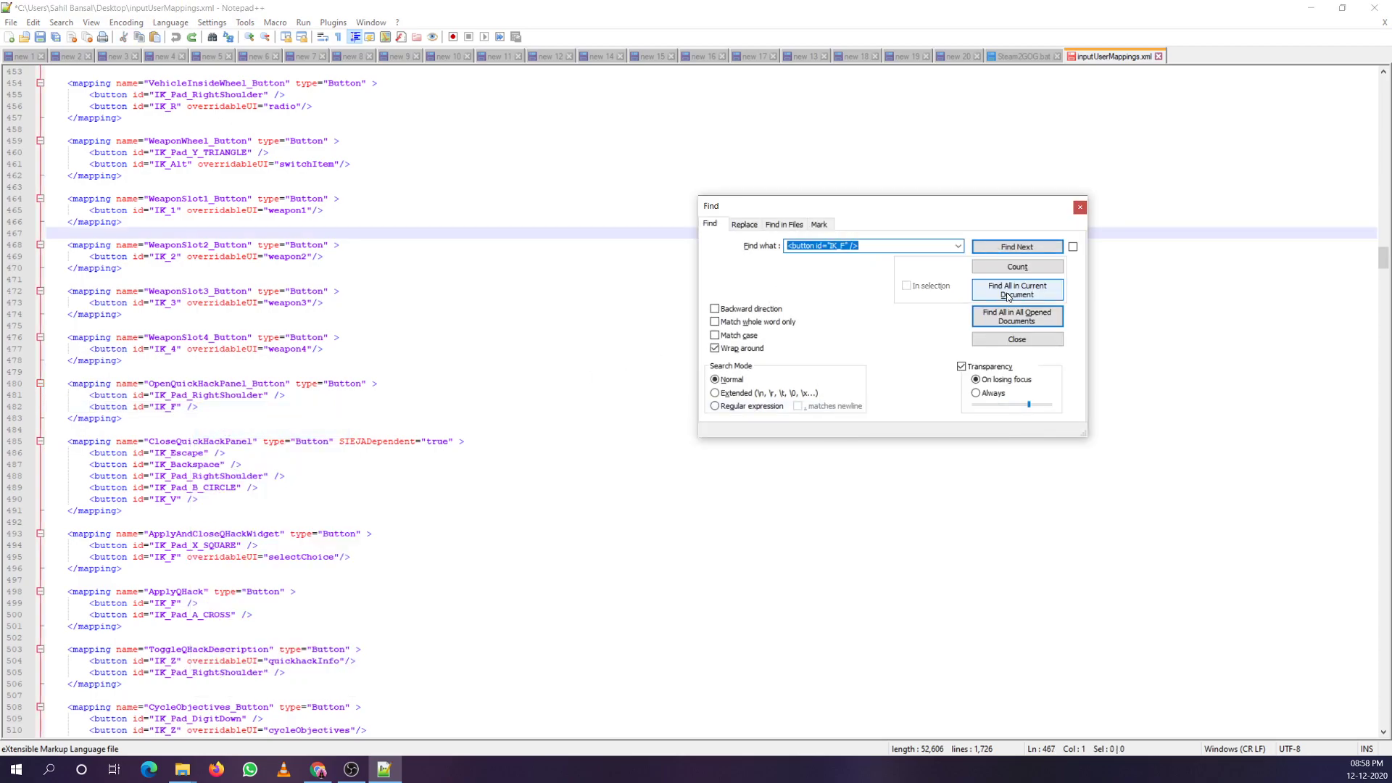
left_click(818, 248)
left_click_drag(787, 246, 860, 246)
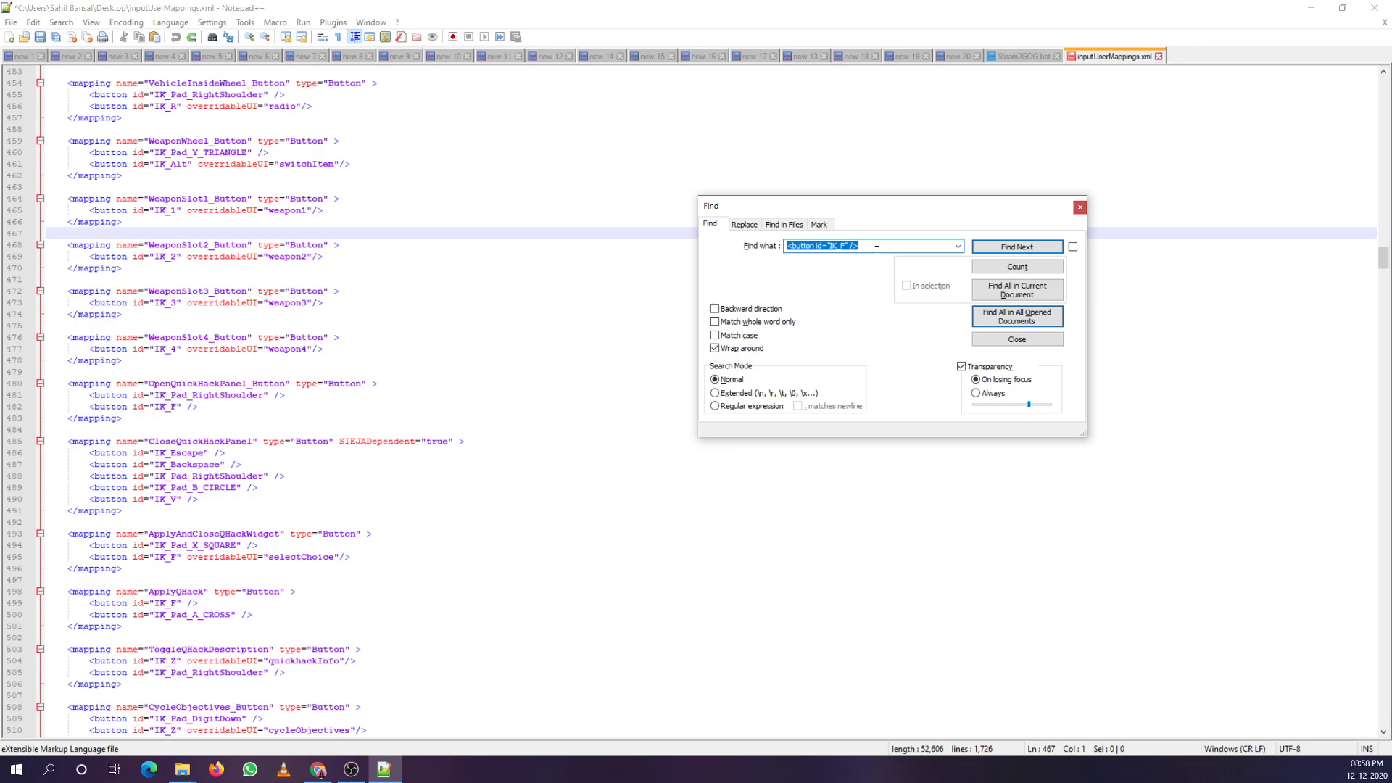
left_click(859, 247)
Step: List all 8 hits for <button id="IK_F" /> and check the Line 1160 result
left_click(1016, 289)
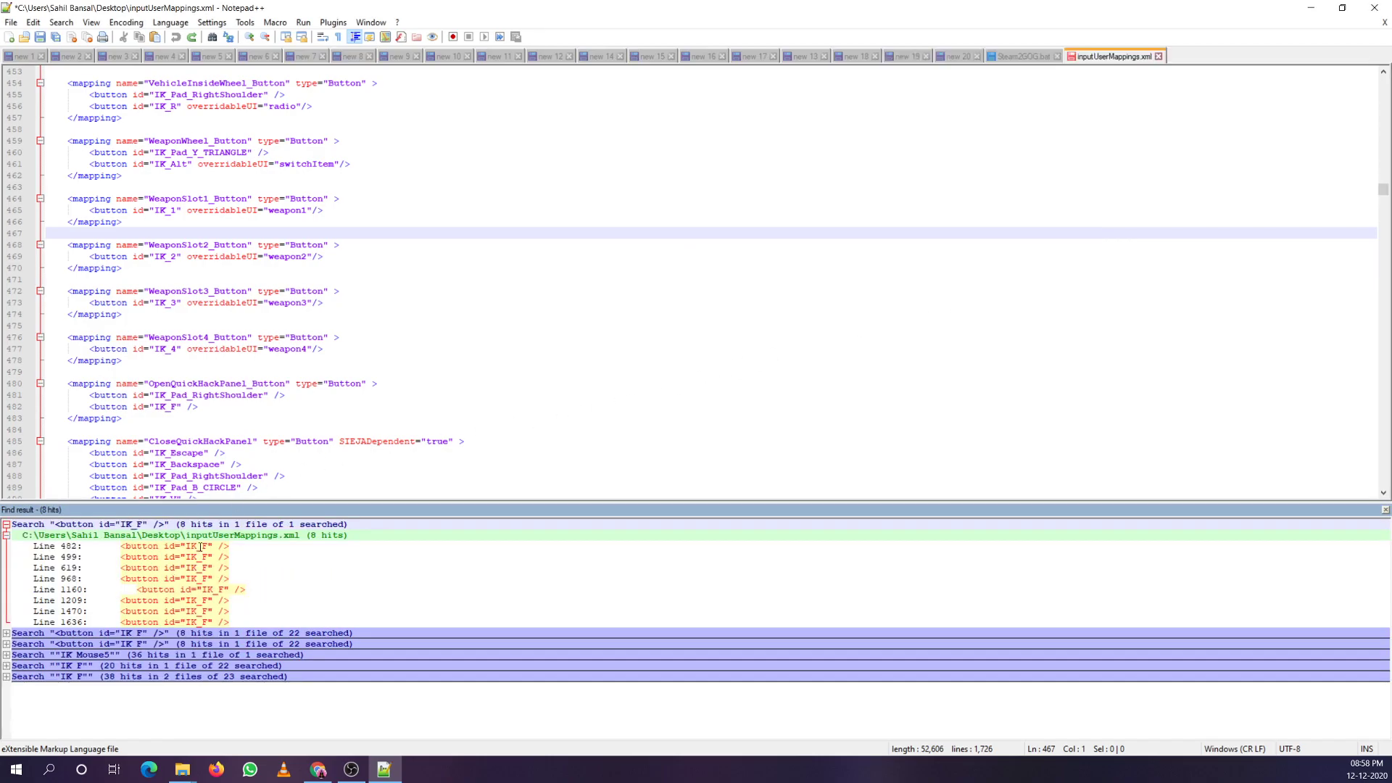
left_click_drag(179, 540, 225, 622)
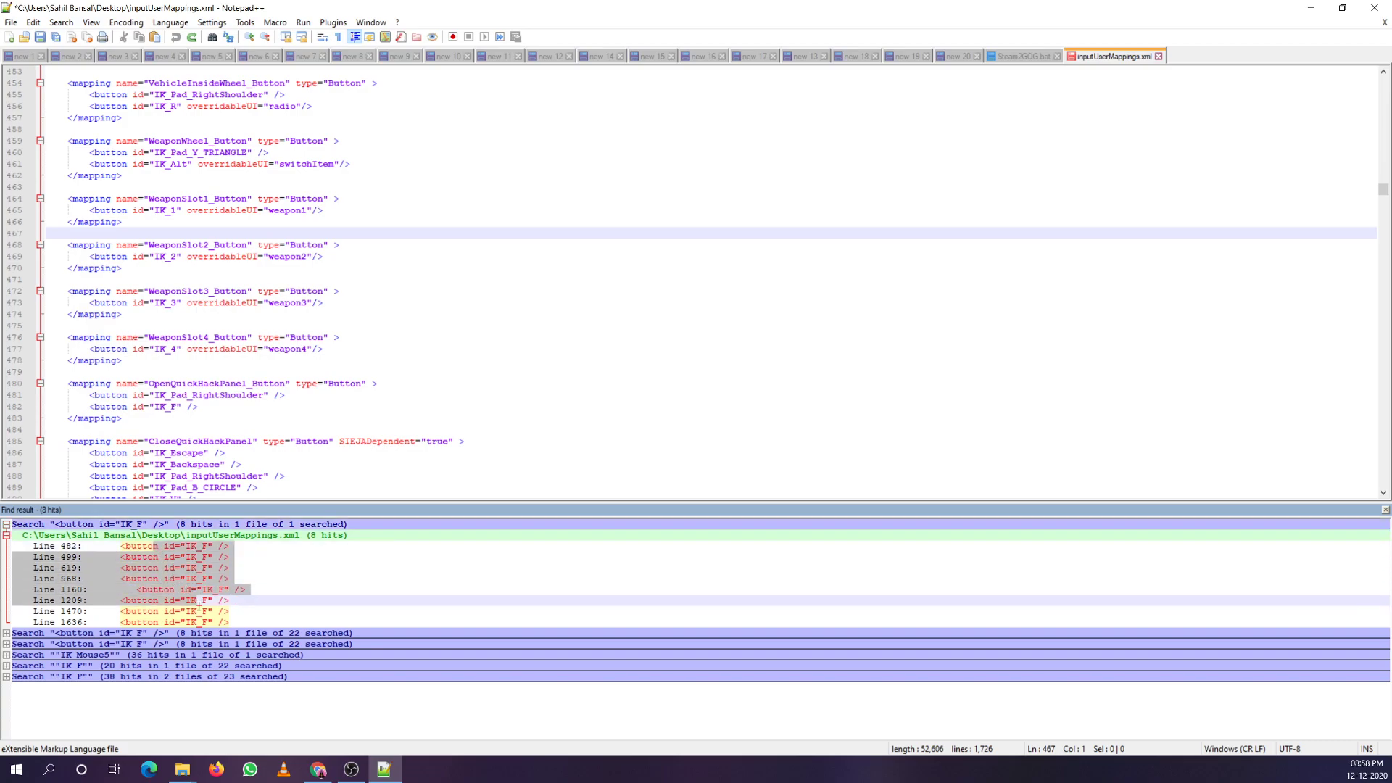
left_click(226, 590)
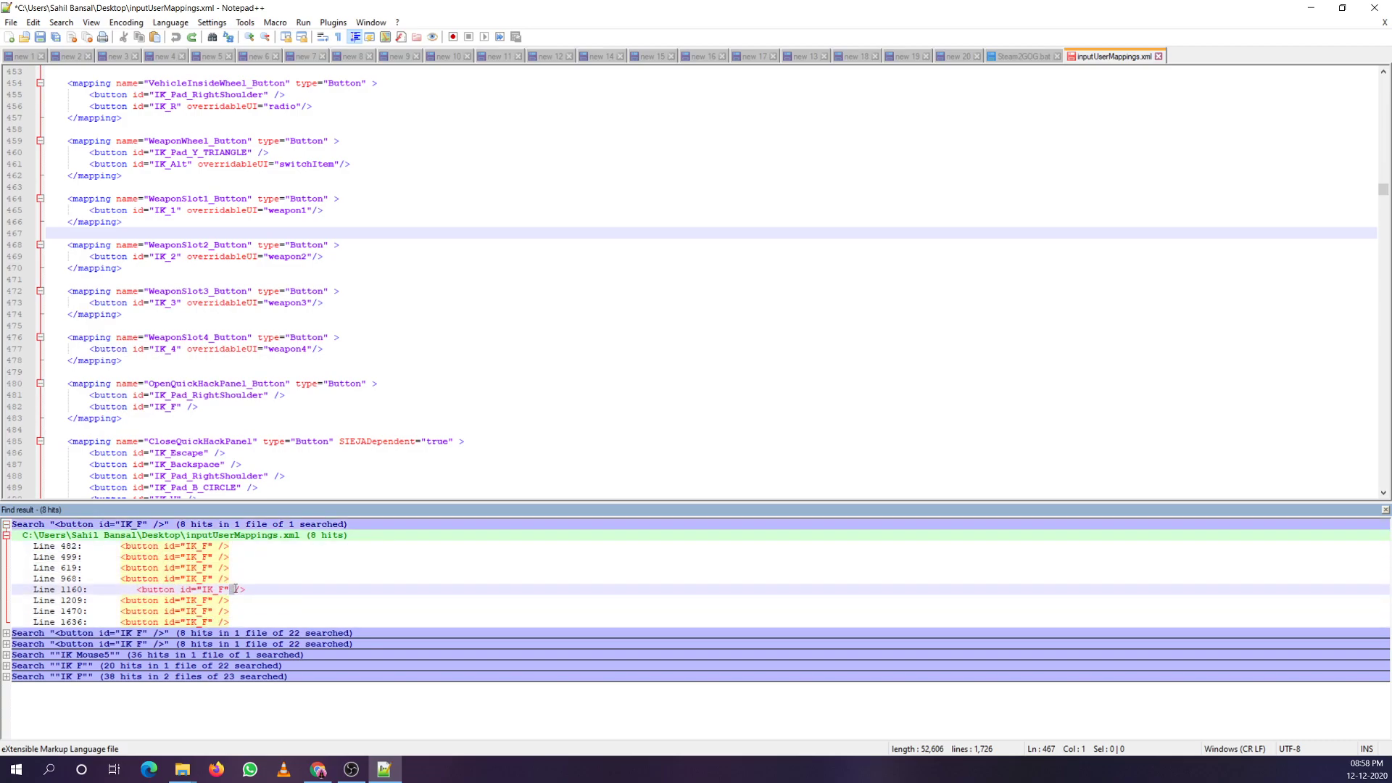
left_click(590, 374)
Step: Find all 8 hits for the spaceless <button id="IK_F"/> variant
key("ctrl+f")
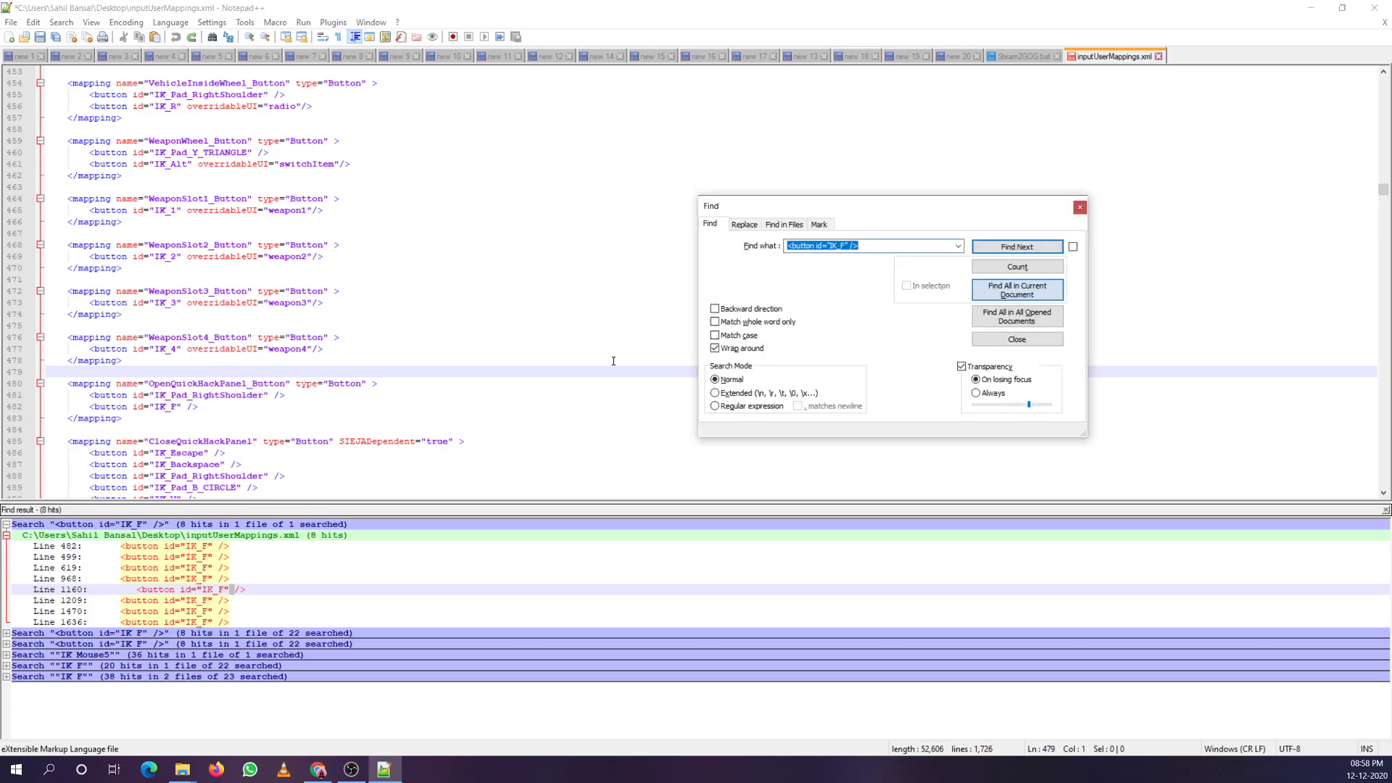
left_click(851, 248)
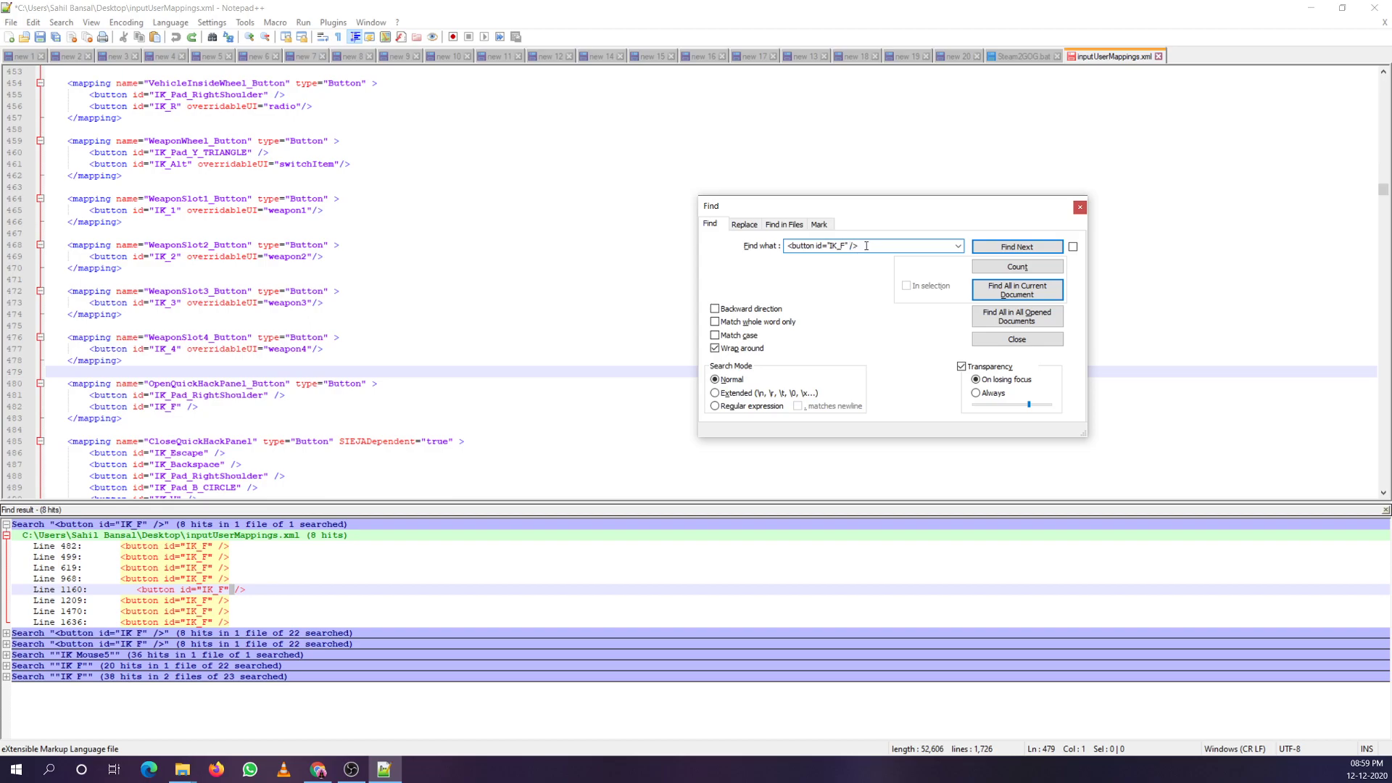
key("BackSpace")
left_click(1017, 289)
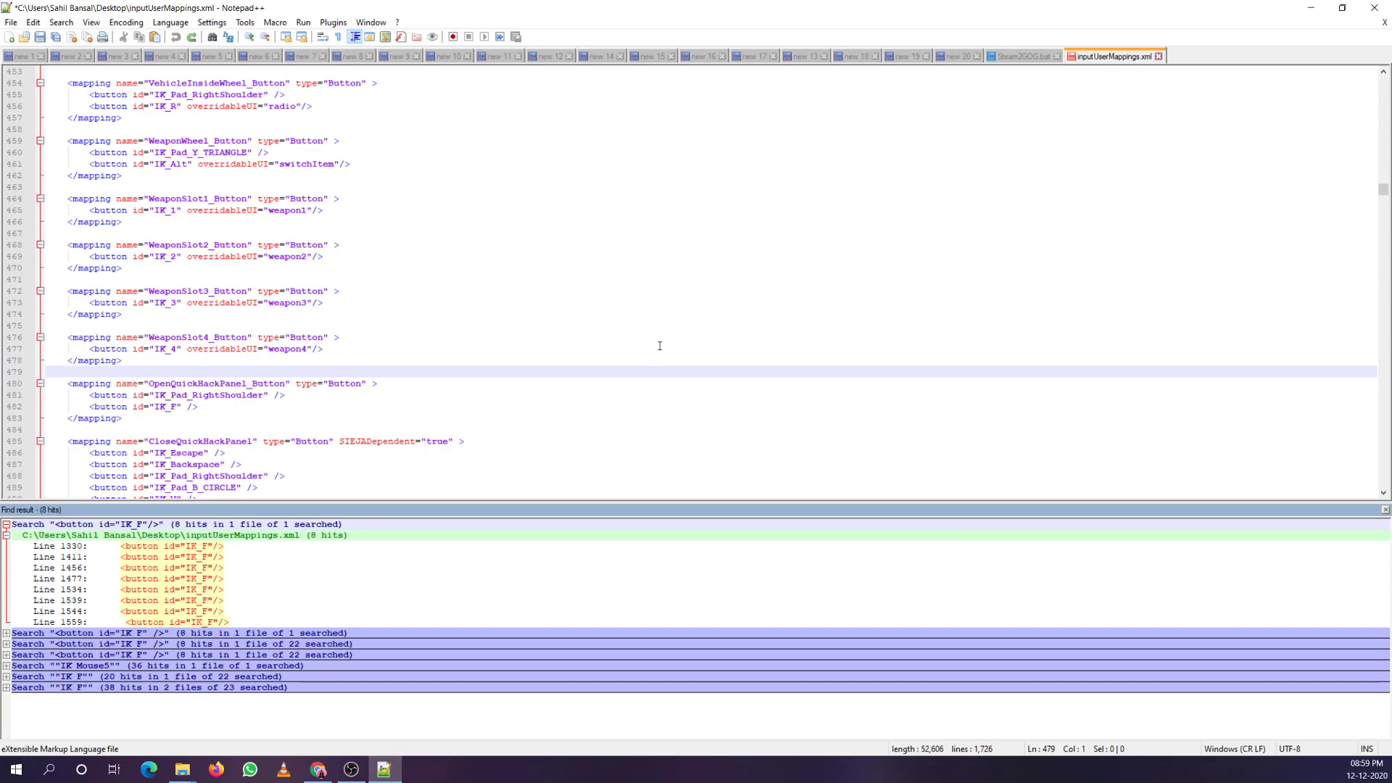
key("ctrl+f")
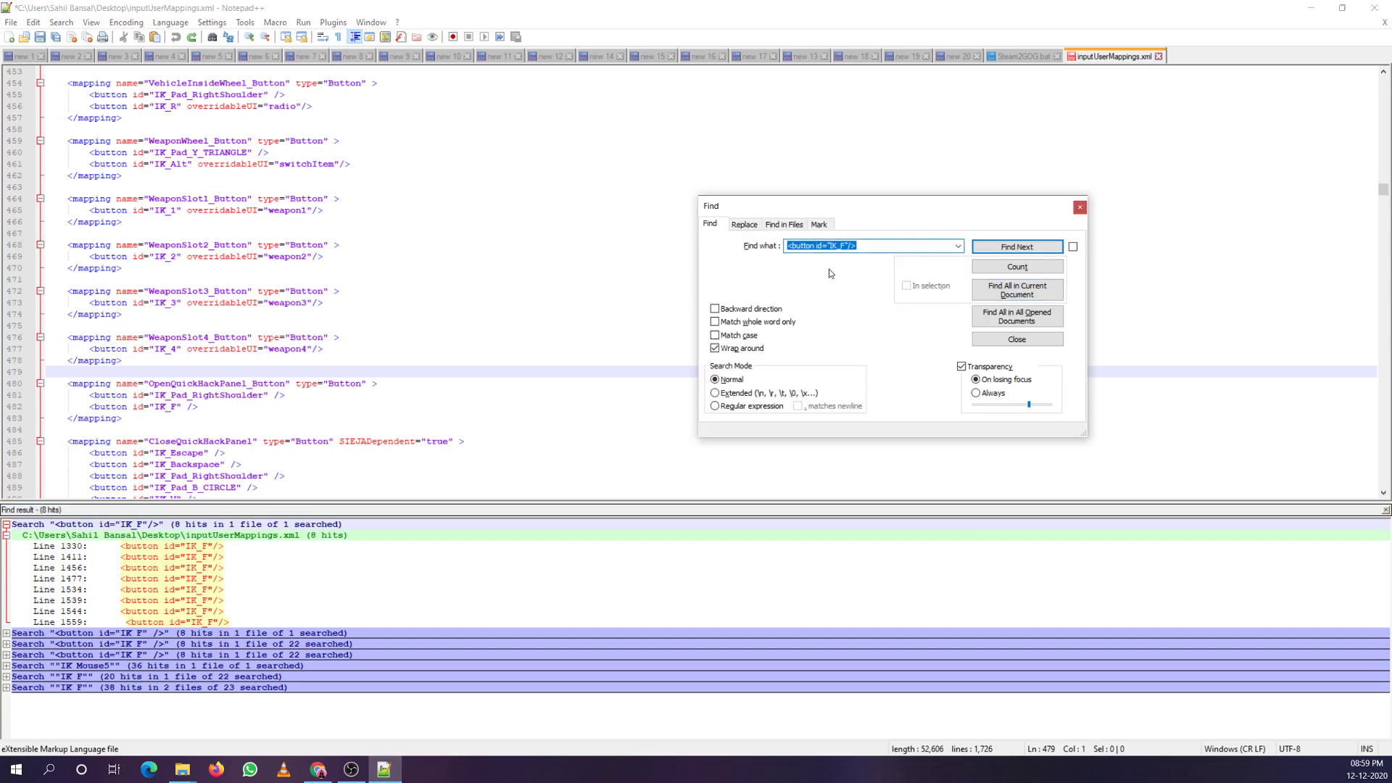
Step: Replace the old Replace with text with the pasted <button id="IK_F"/> line
left_click(740, 225)
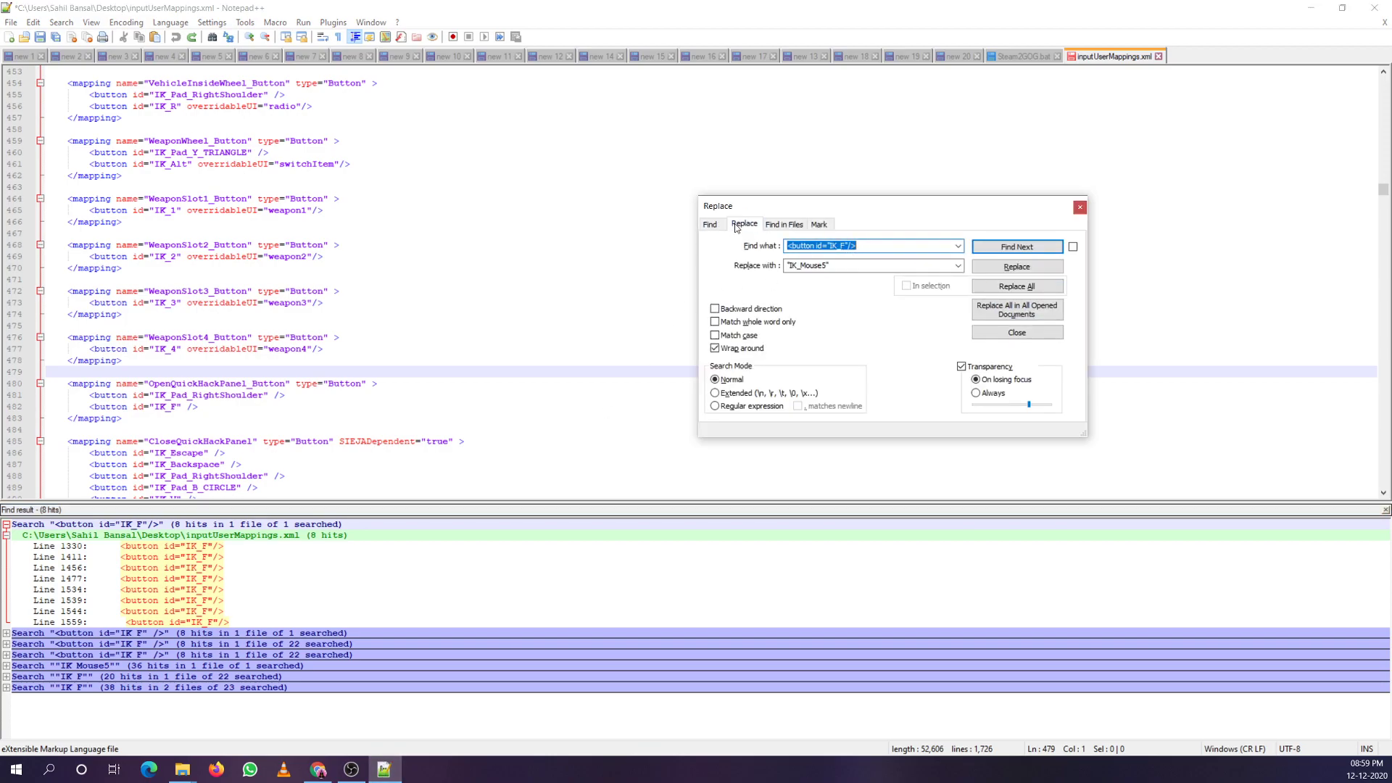
left_click(853, 246)
key("Tab")
key("shift+Tab")
double_click(852, 264)
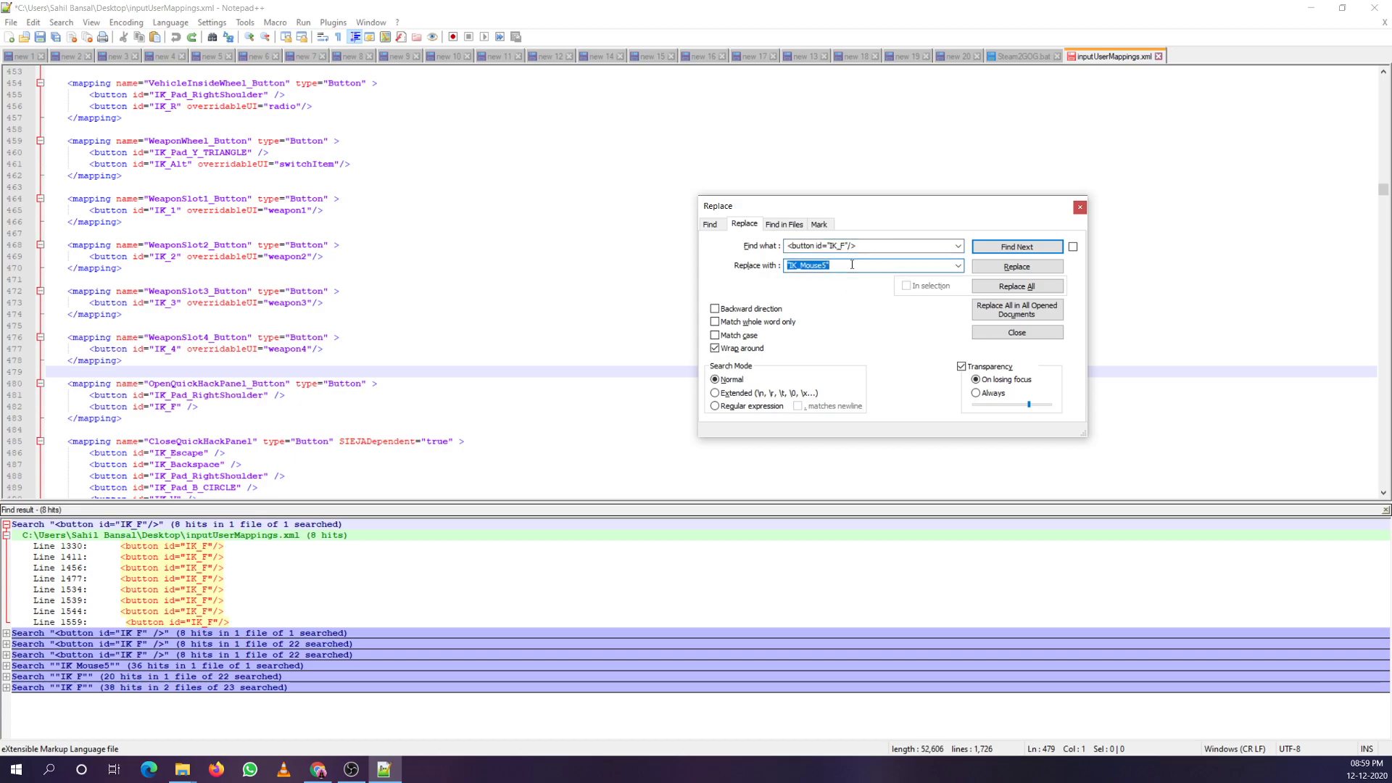
type("<button id=\"IK_F\"/>")
Step: Append a second copy to the replacement, edited to <button id="IK_Mouse5"/>
left_click_drag(874, 267, 714, 258)
key("ctrl+c")
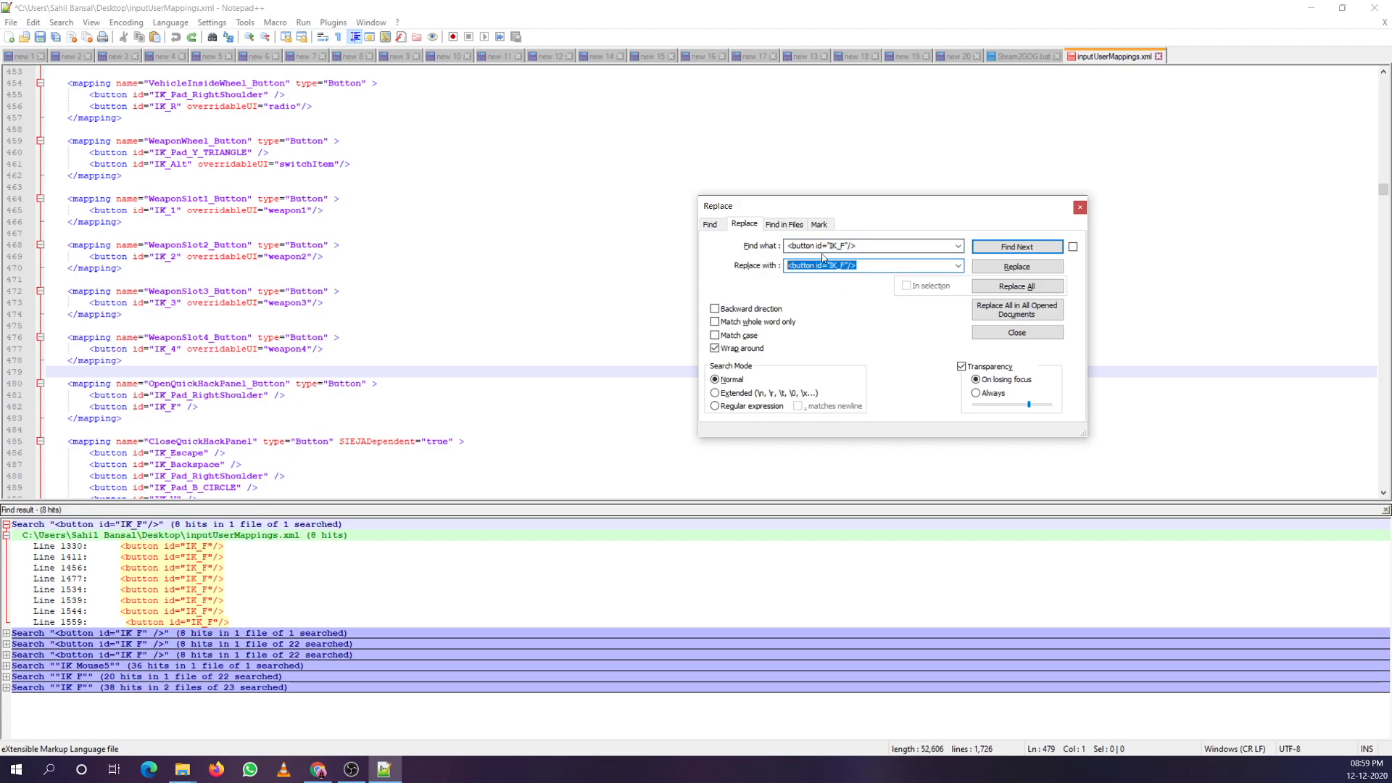
left_click(896, 265)
key("ctrl+v")
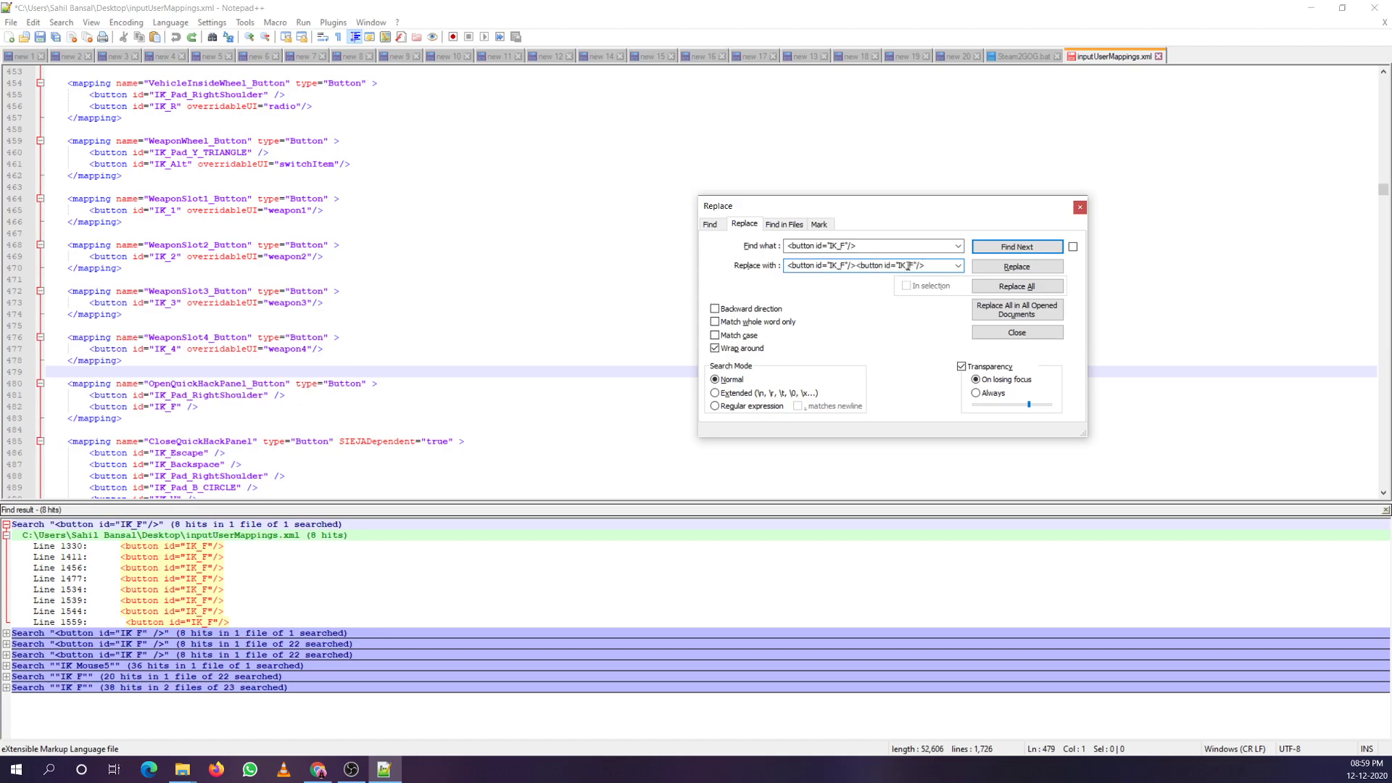
key("BackSpace")
type("mouse5")
key("Left")
key("BackSpace")
type("M")
left_click_drag(854, 265, 770, 265)
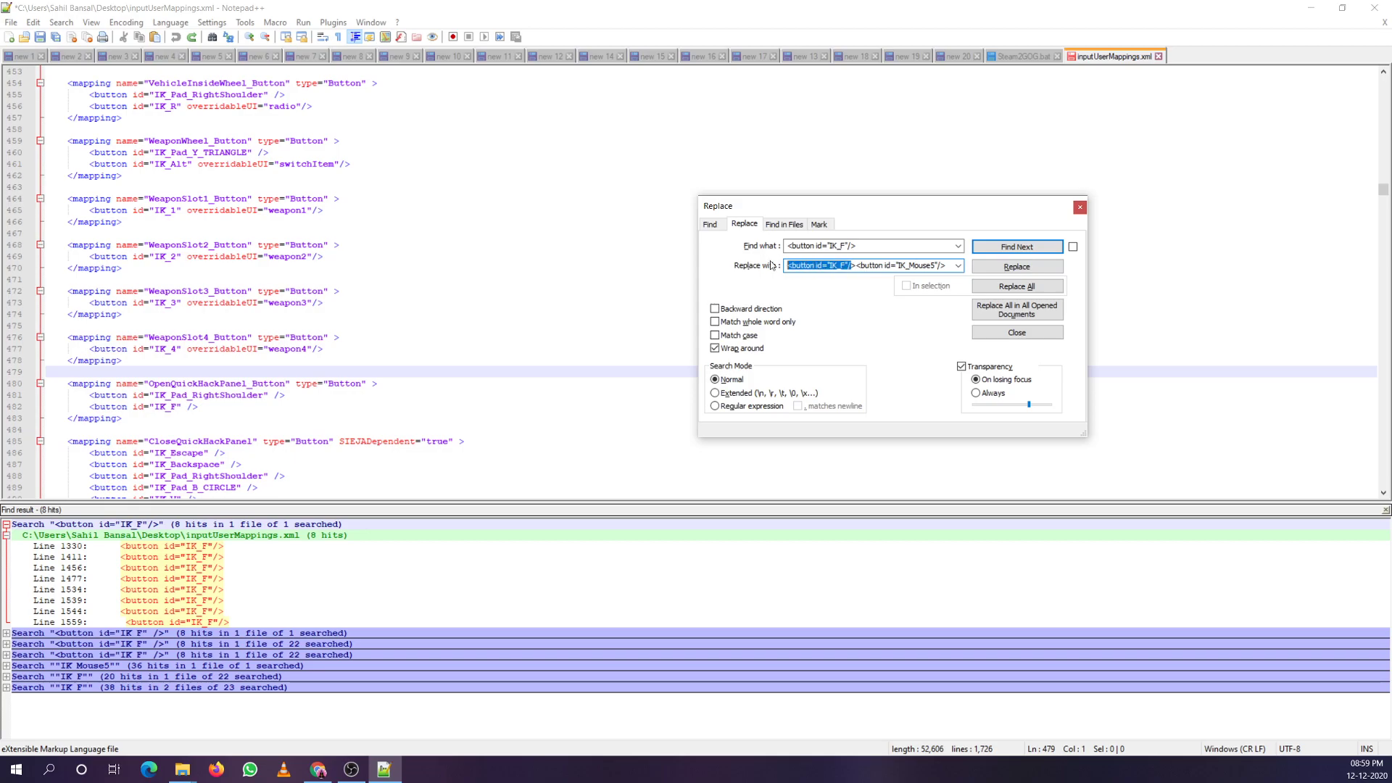
Step: Run Replace All so each of the 8 IK_F button lines gains an IK_Mouse5 button
left_click(1018, 287)
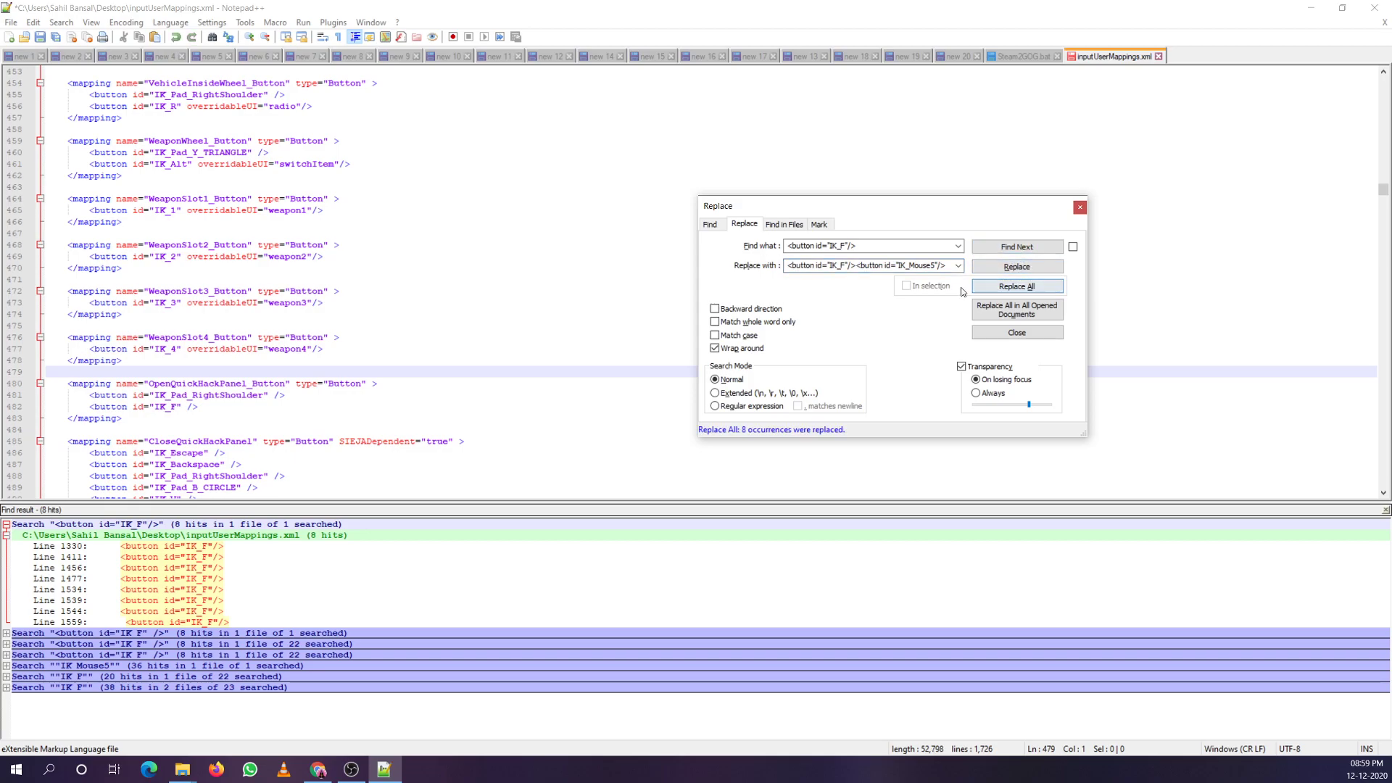
left_click(847, 246)
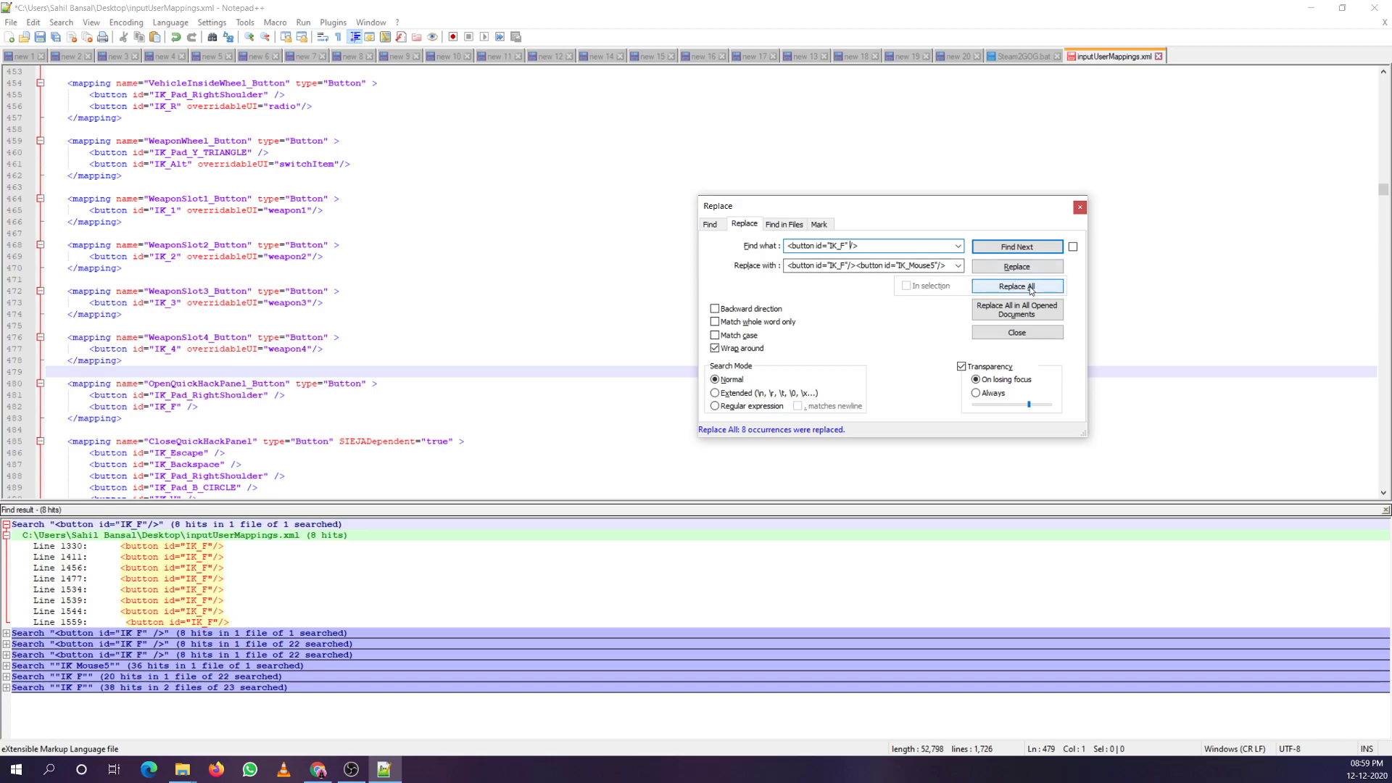
left_click(848, 269)
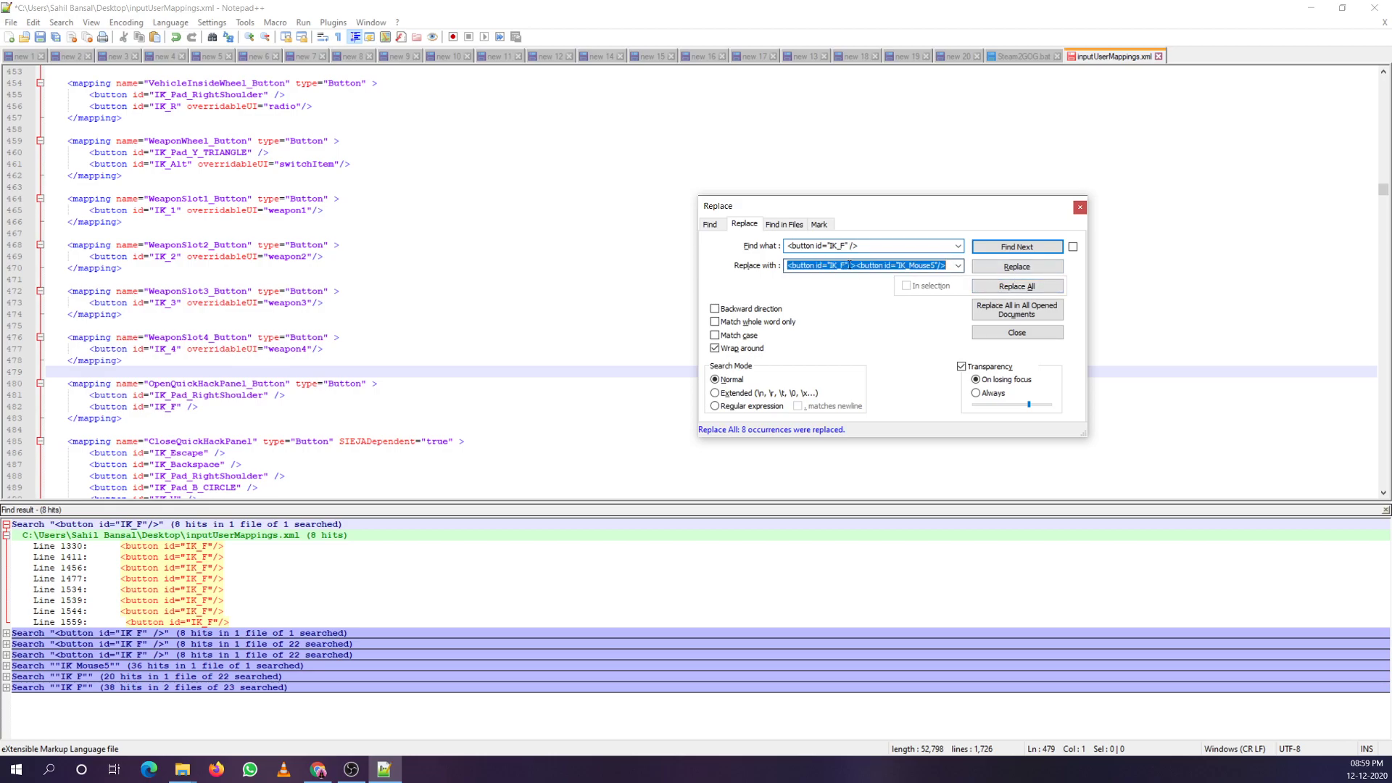
left_click(851, 265)
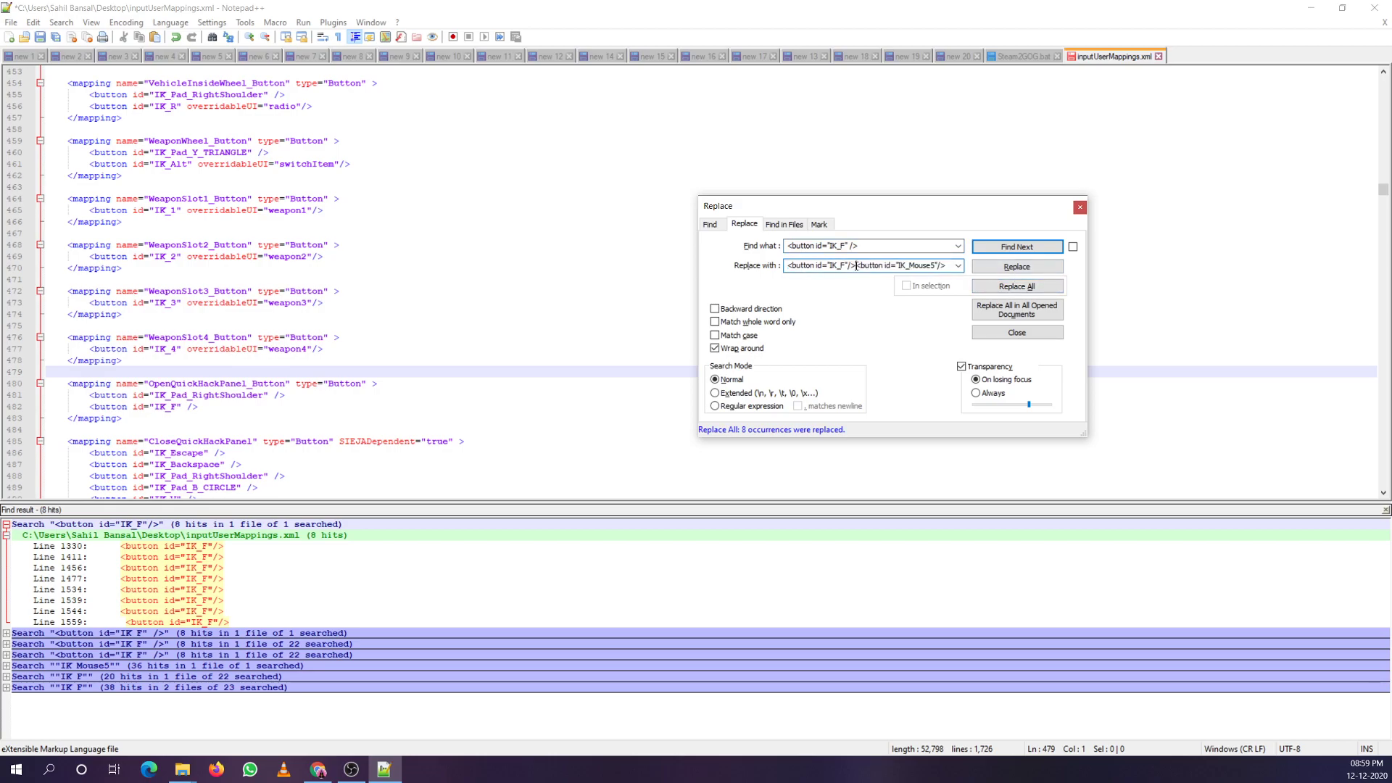
left_click(1017, 285)
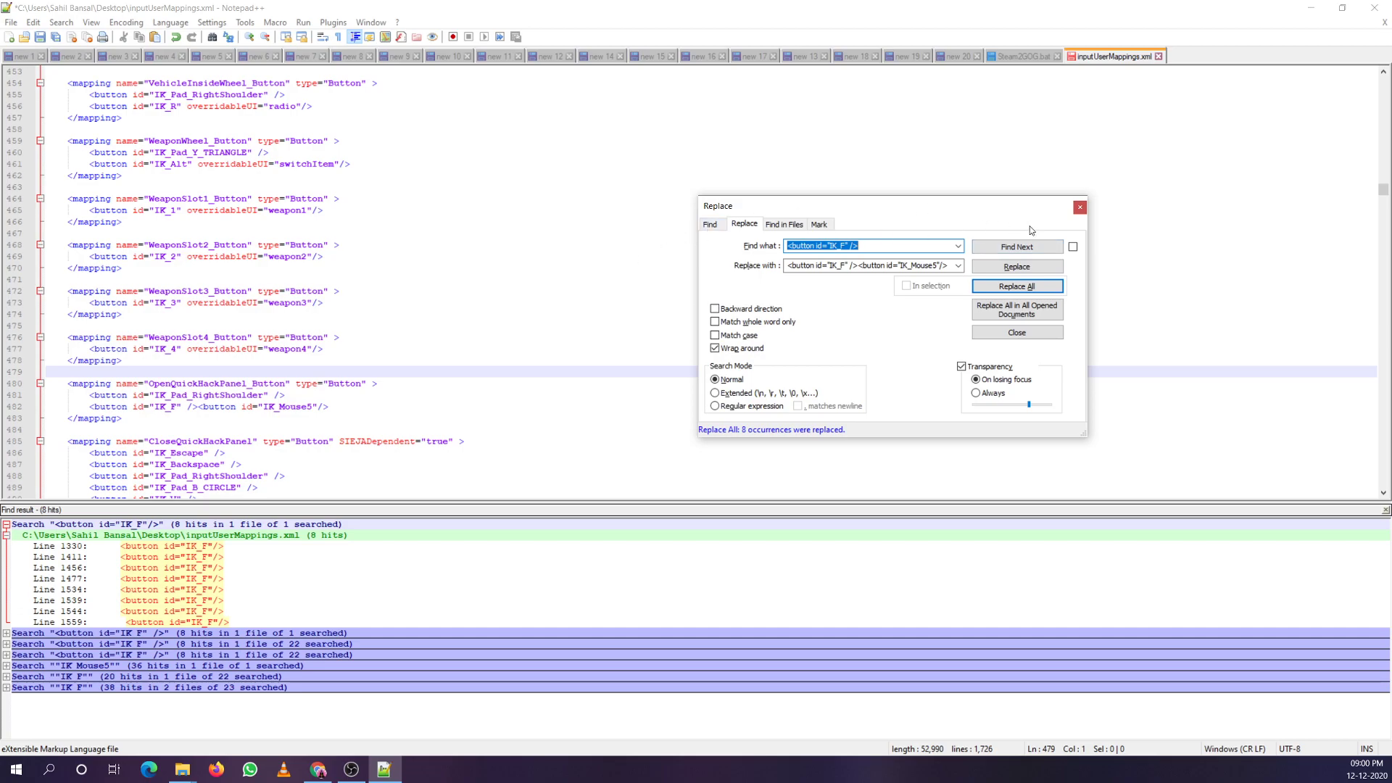
Step: Close the Replace dialog, save inputUserMappings.xml, and minimize Notepad++
left_click(1080, 207)
left_click(10, 21)
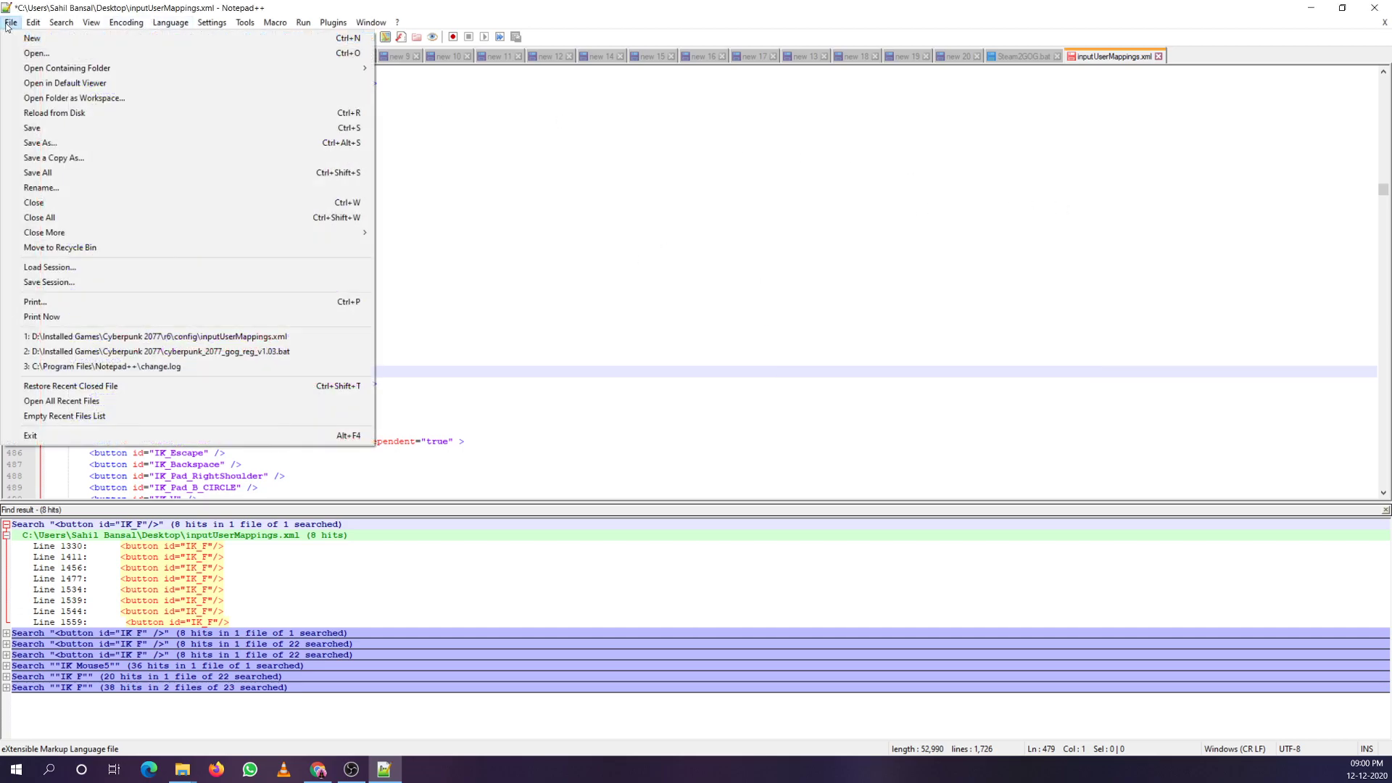
left_click(69, 128)
left_click(324, 210)
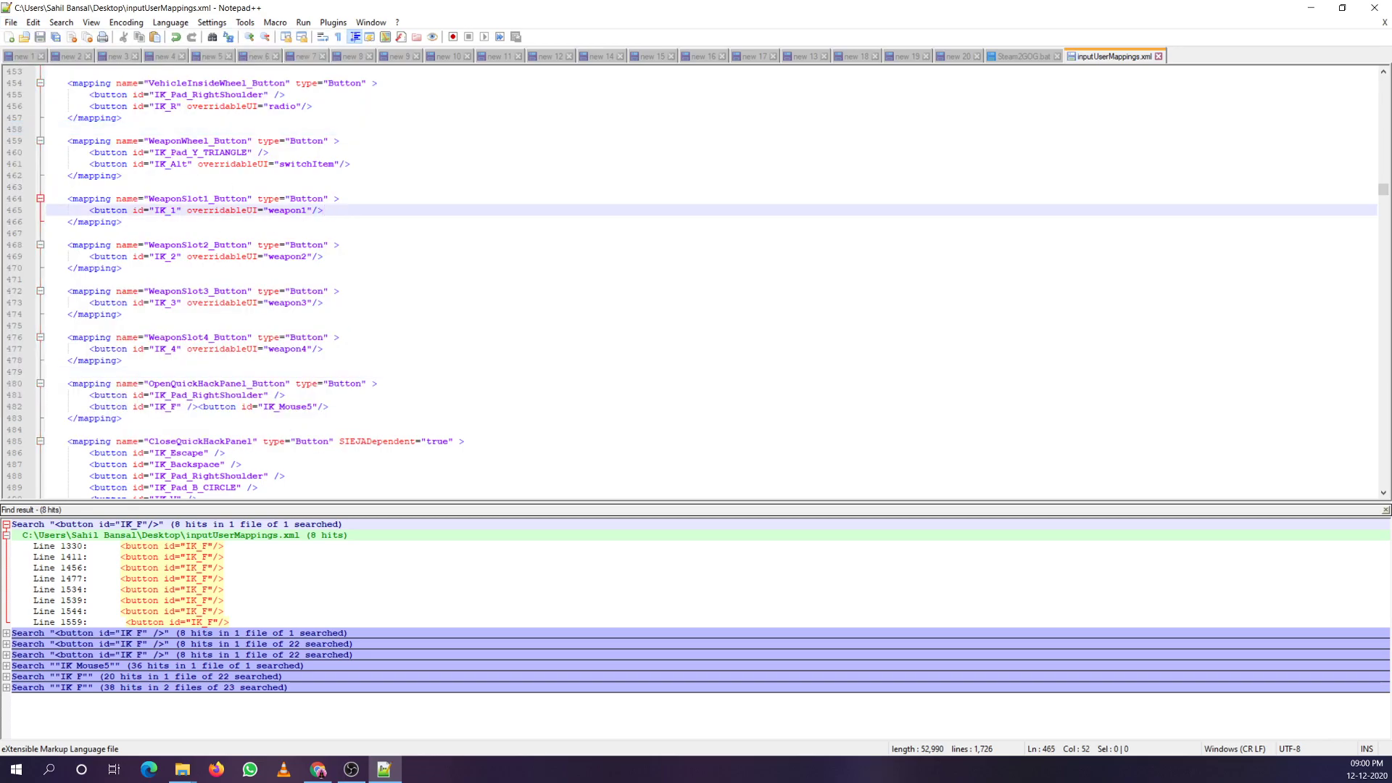
left_click(1310, 8)
Step: Launch Cyberpunk 2077 and walk toward the fenced gate in the desert
left_click(1311, 7)
key("Escape")
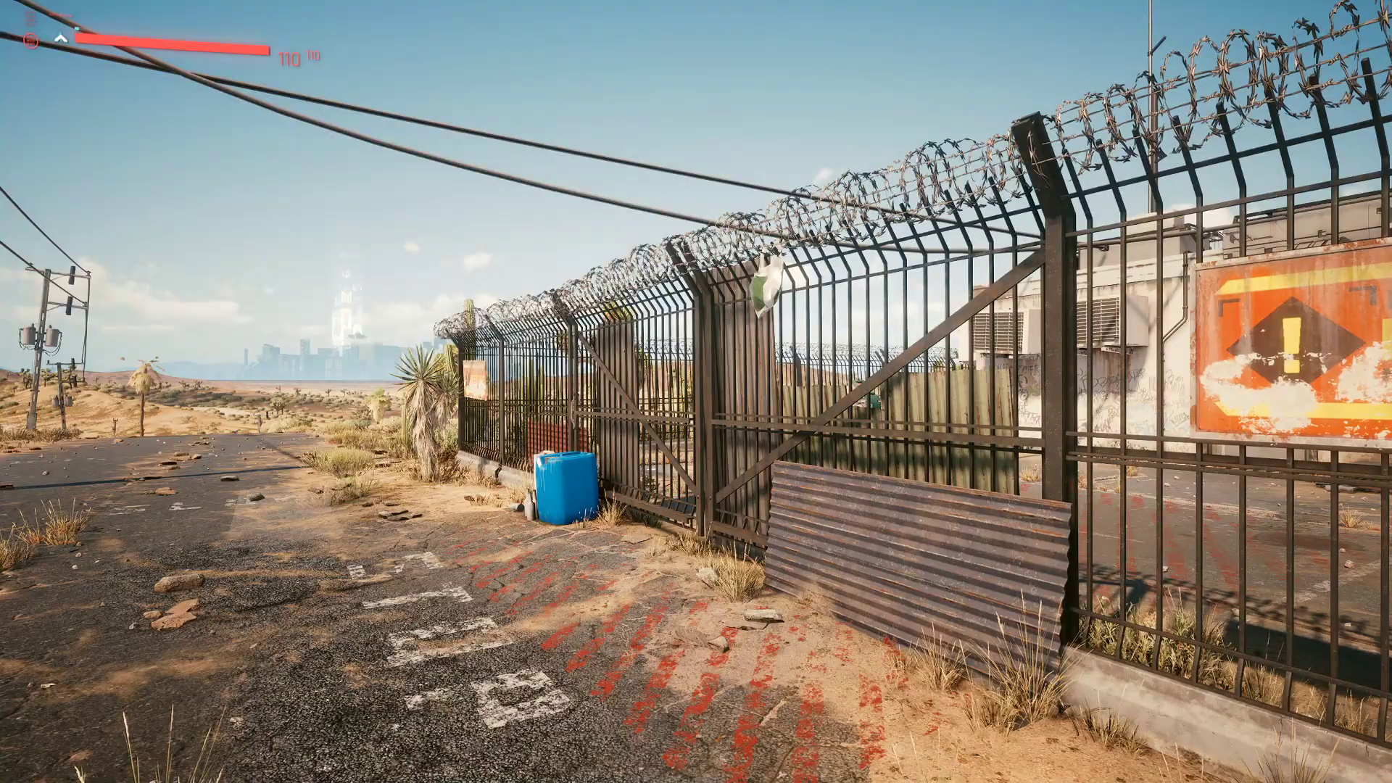
key("w")
key("w")
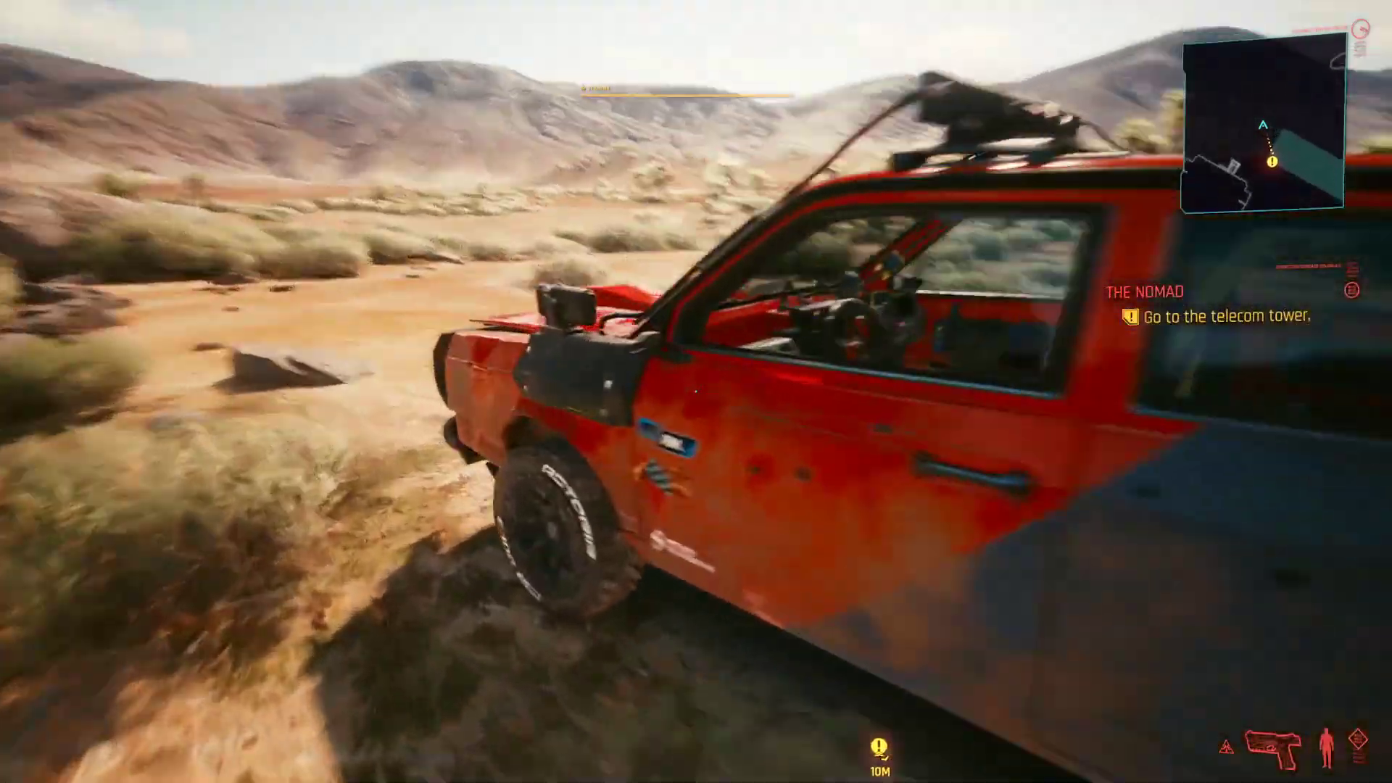
Step: Enter the red truck, switch to third-person view, then walk away from it
key("f")
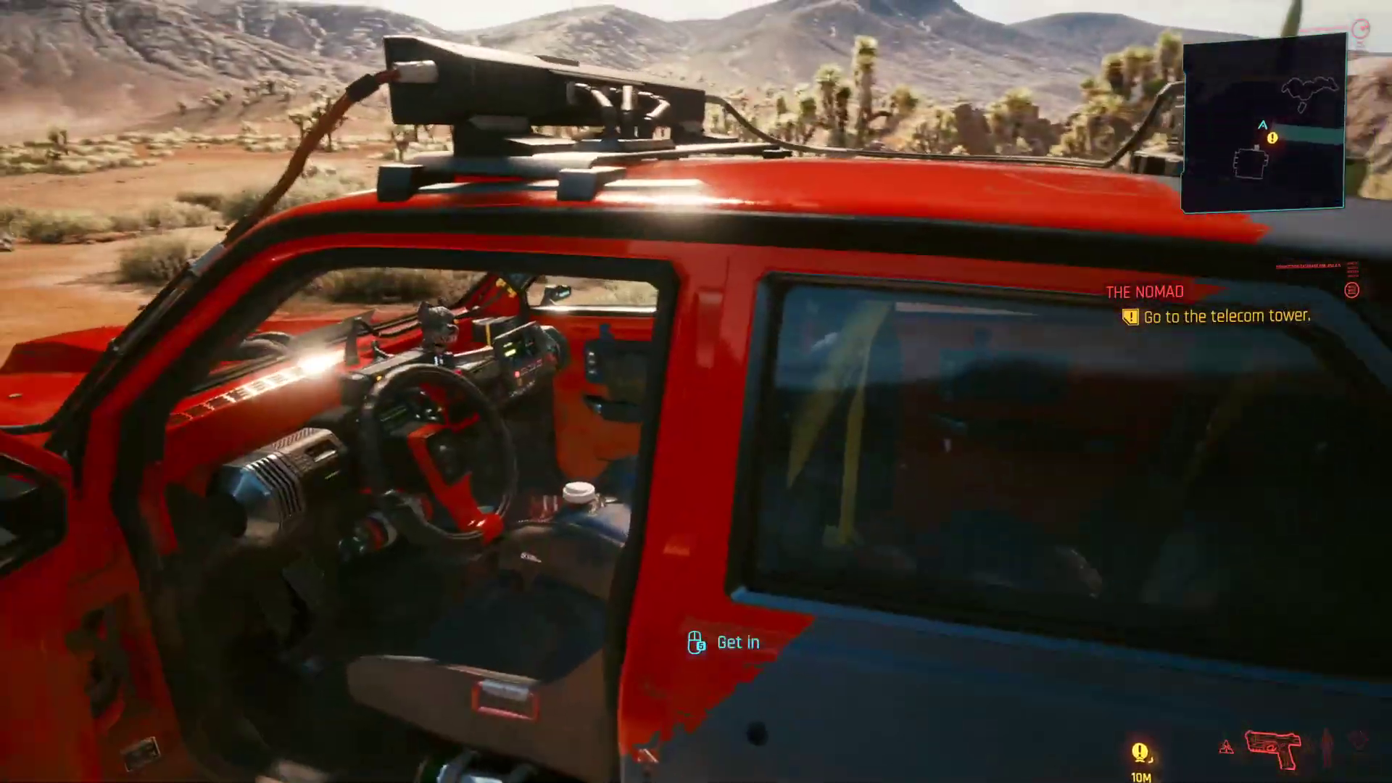
key("v")
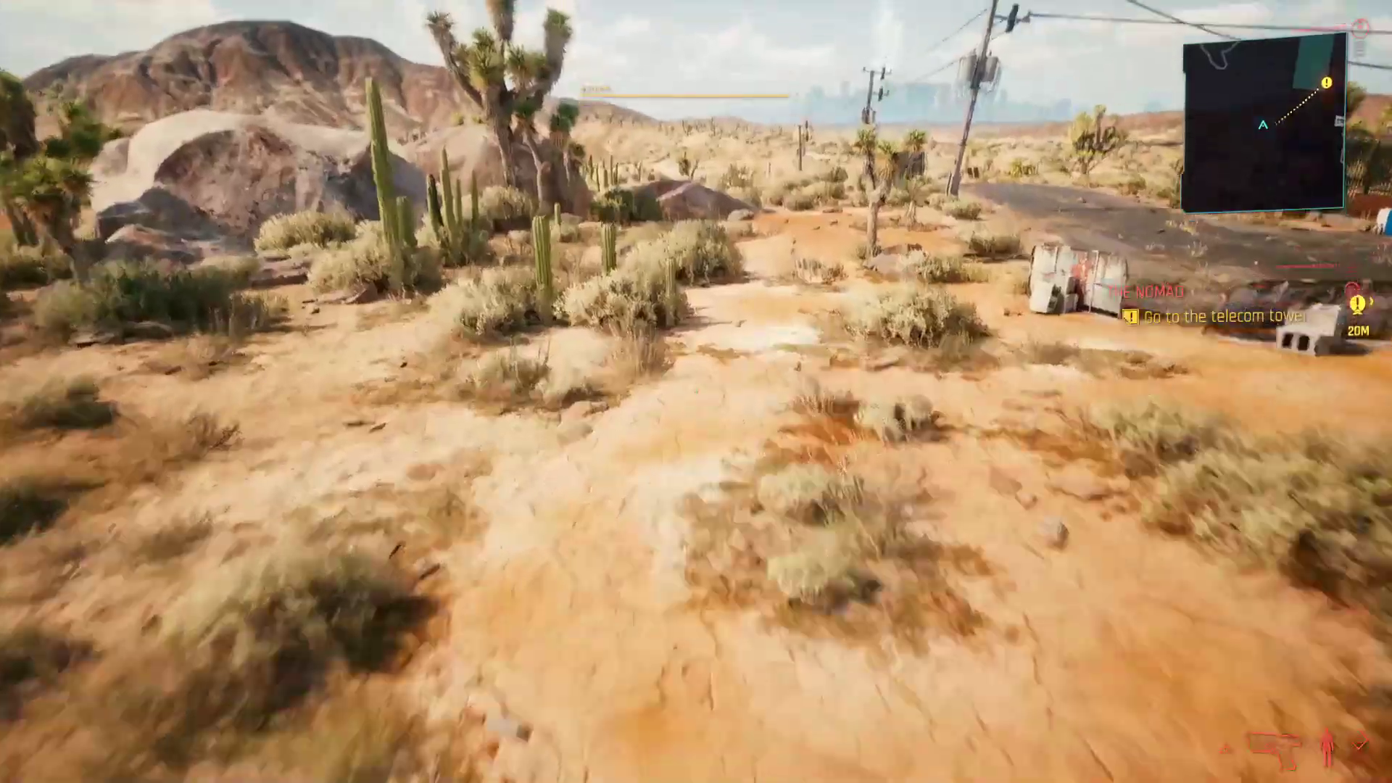
key("w")
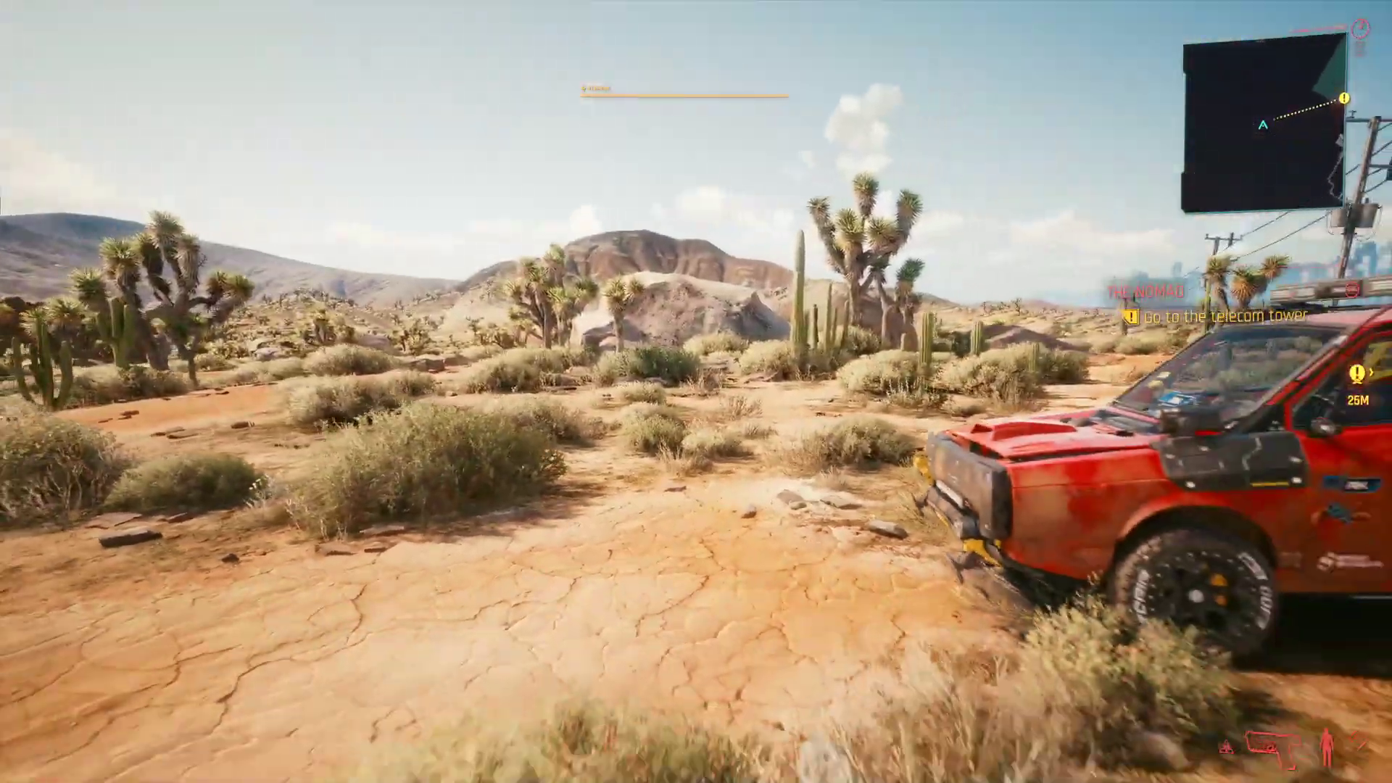
key("s")
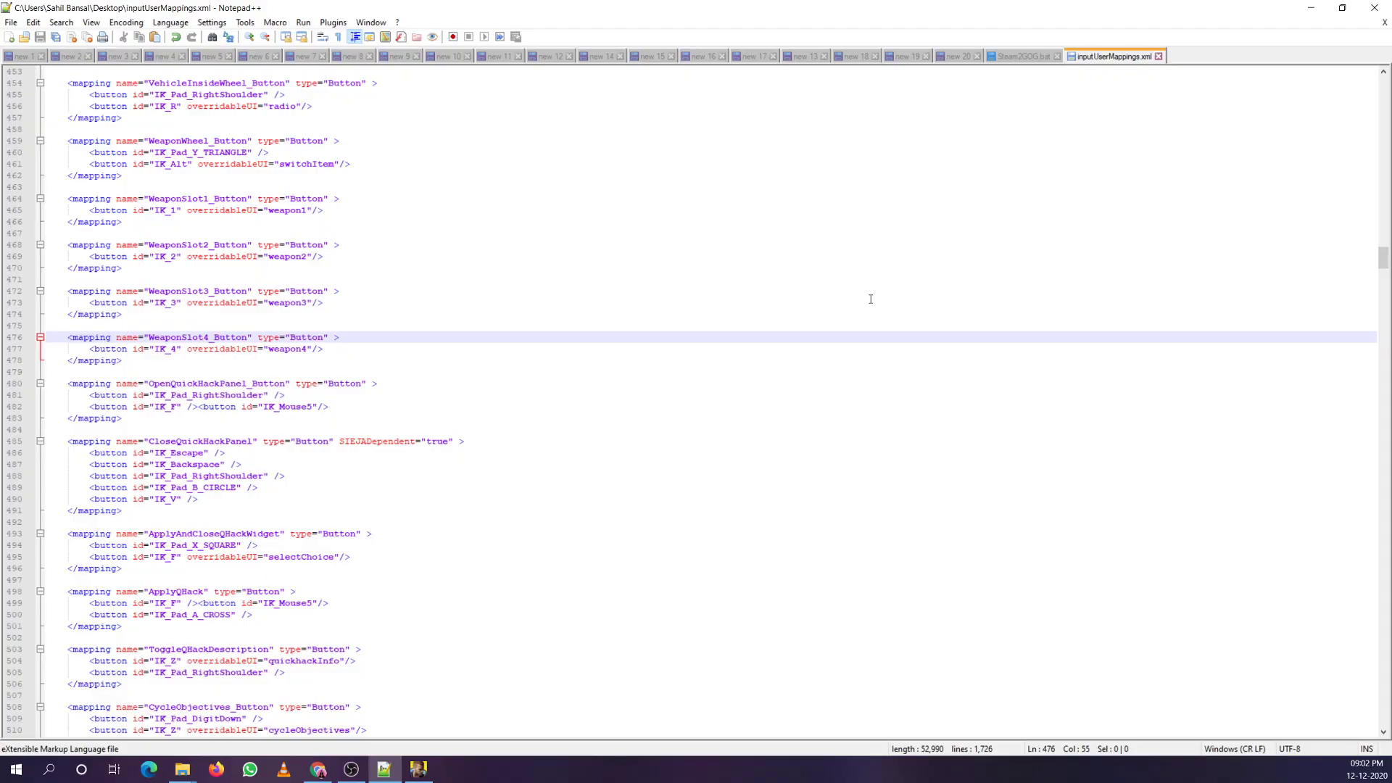
Step: Edit the search text from the IK_F button line to the IK_W button line
key("ctrl+f")
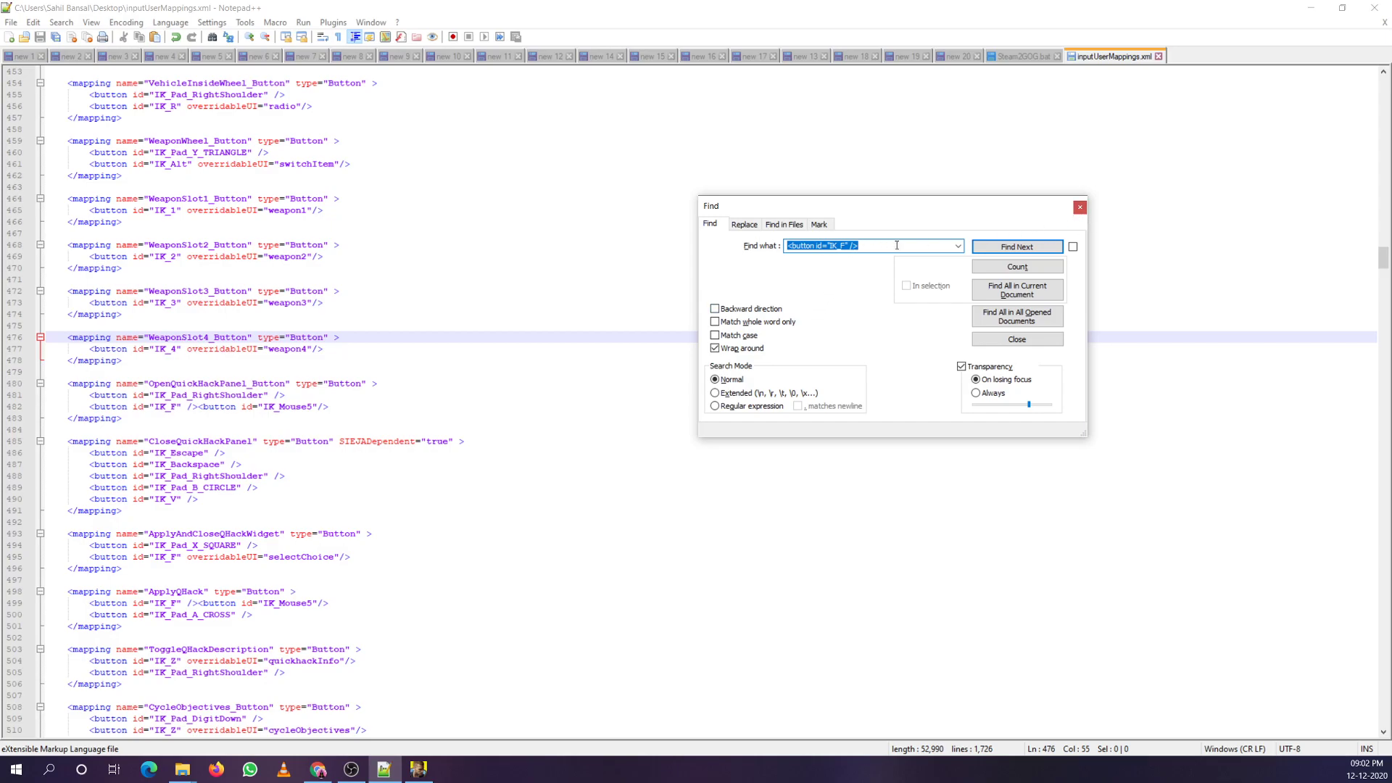
left_click(850, 246)
left_click(845, 246)
key("BackSpace")
type("W")
Step: Find all IK_W button matches, showing the single hit at line 1136 in CameraStepForward
left_click(1001, 247)
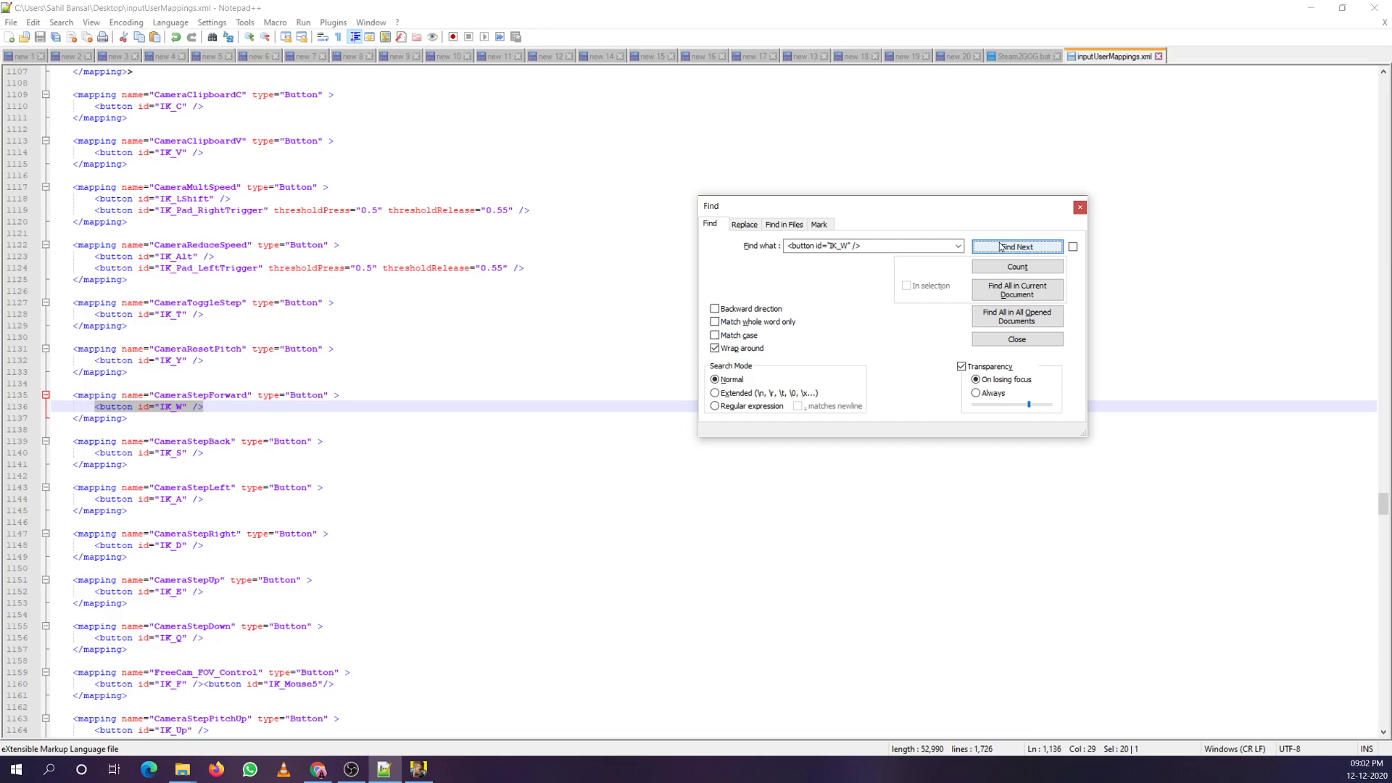
left_click(1001, 247)
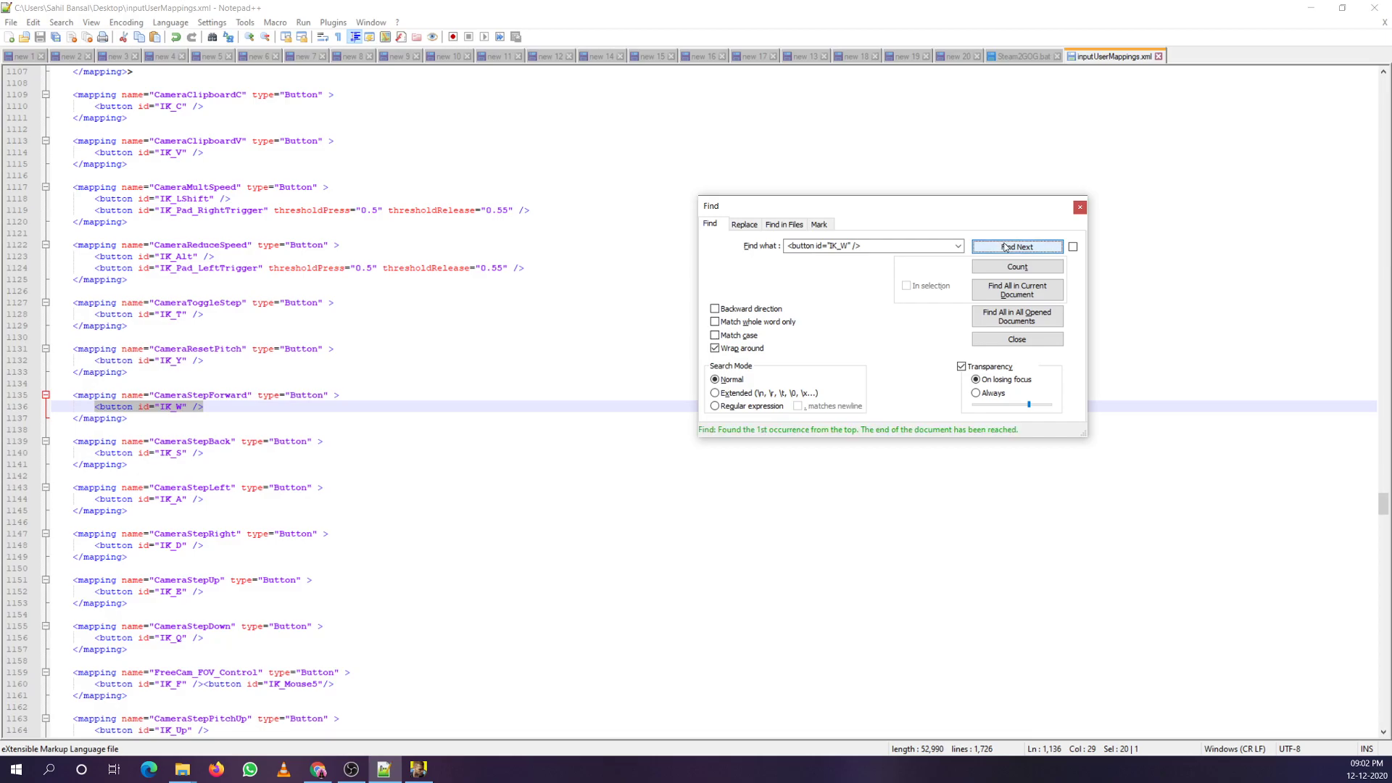
left_click(1017, 292)
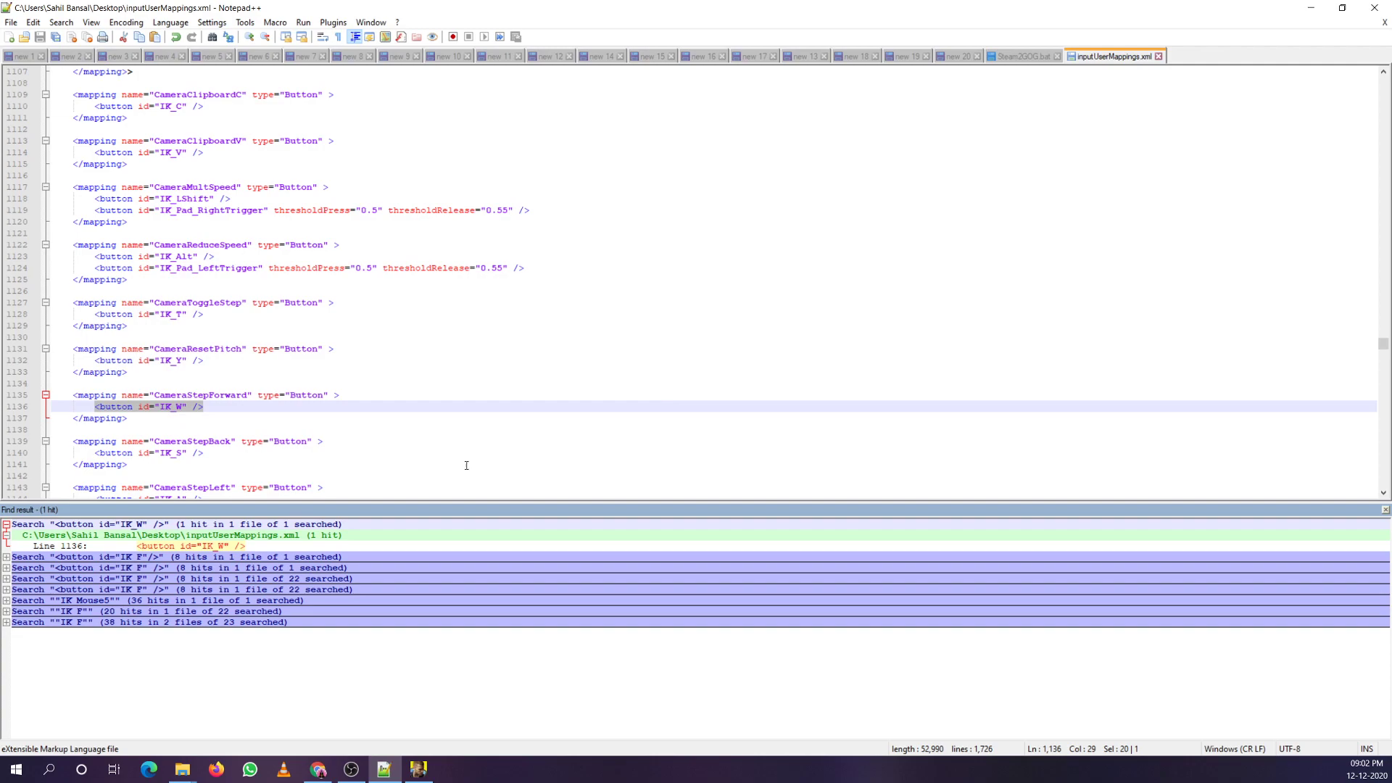
left_click(177, 405)
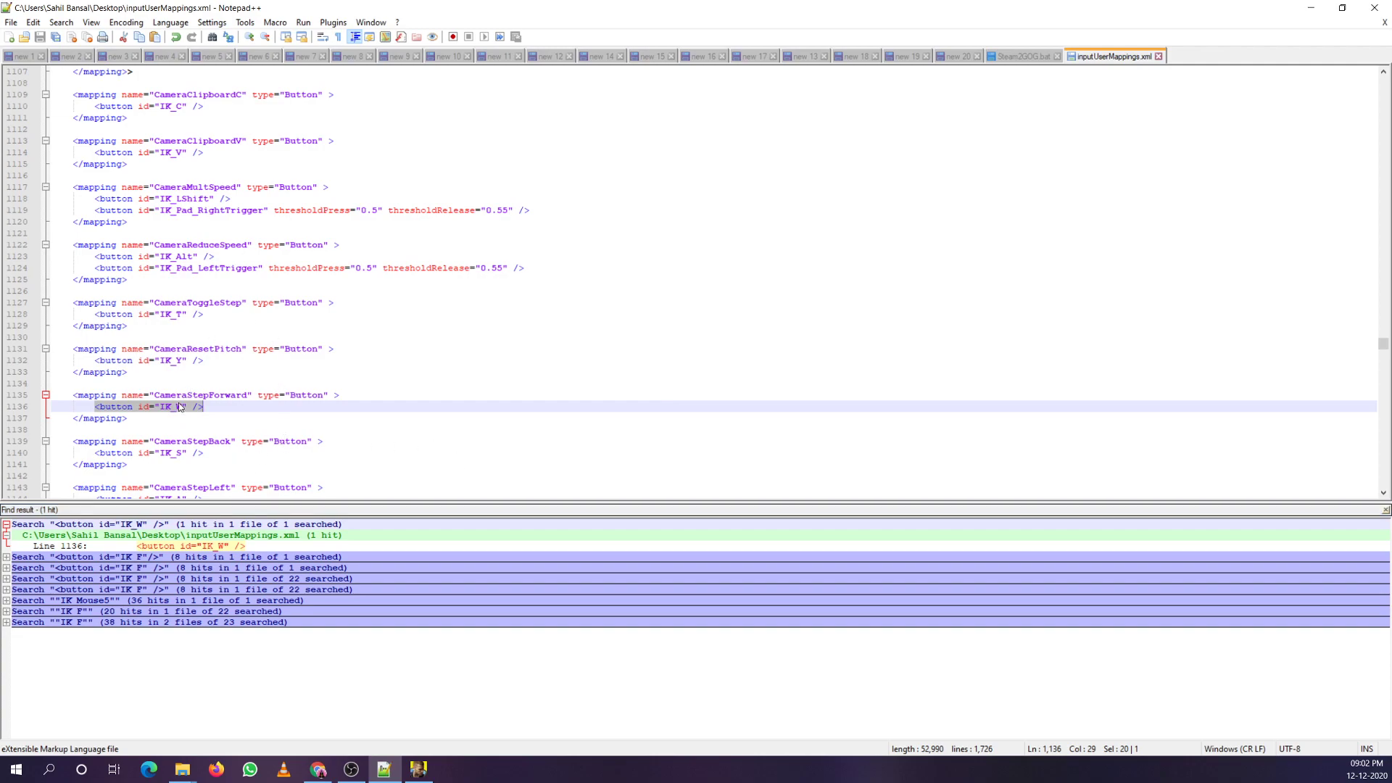
scroll(272, 435, "down", 1)
scroll(327, 490, "down", 1)
Step: Find the IK_W Forward_Button binding on line 116 of inputUserMappings.xml
left_click(384, 769)
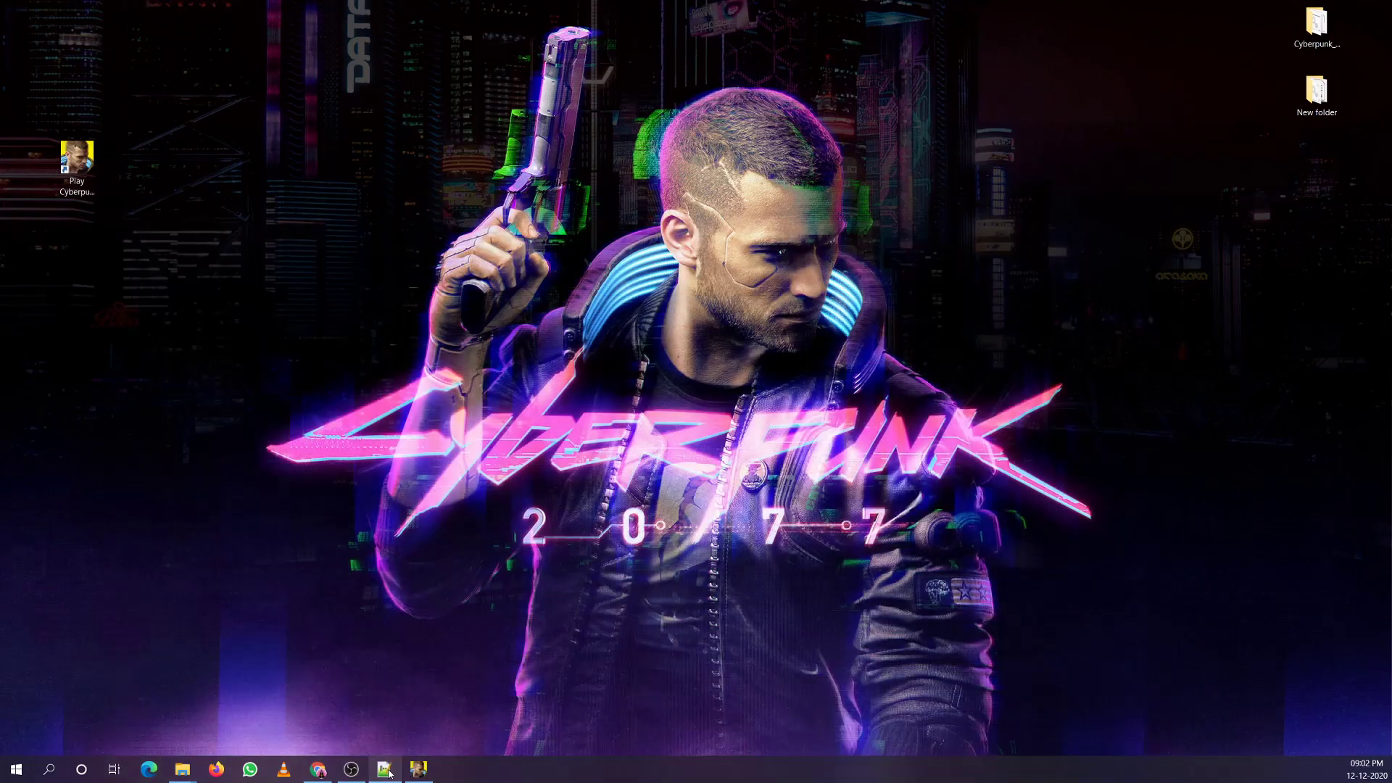
key("ctrl+f")
key("Return")
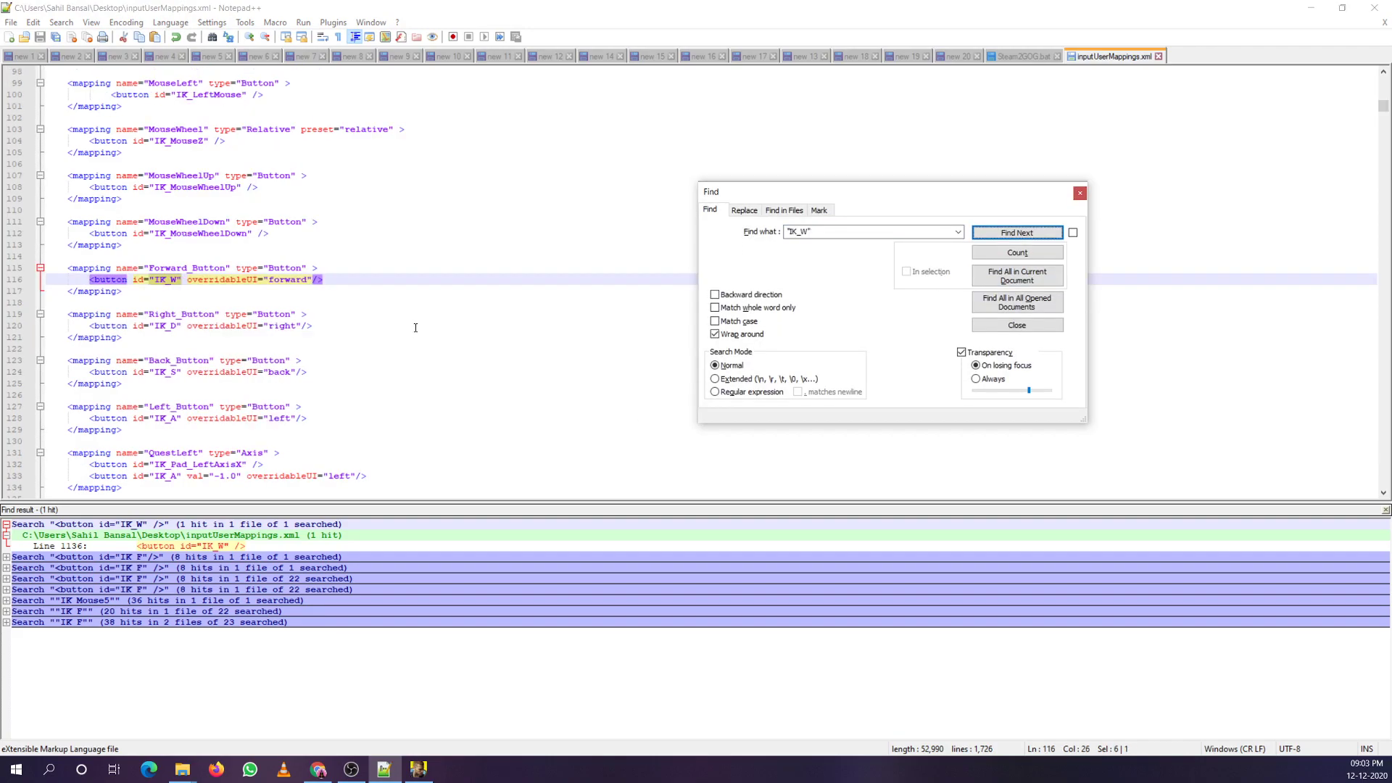
left_click(178, 279)
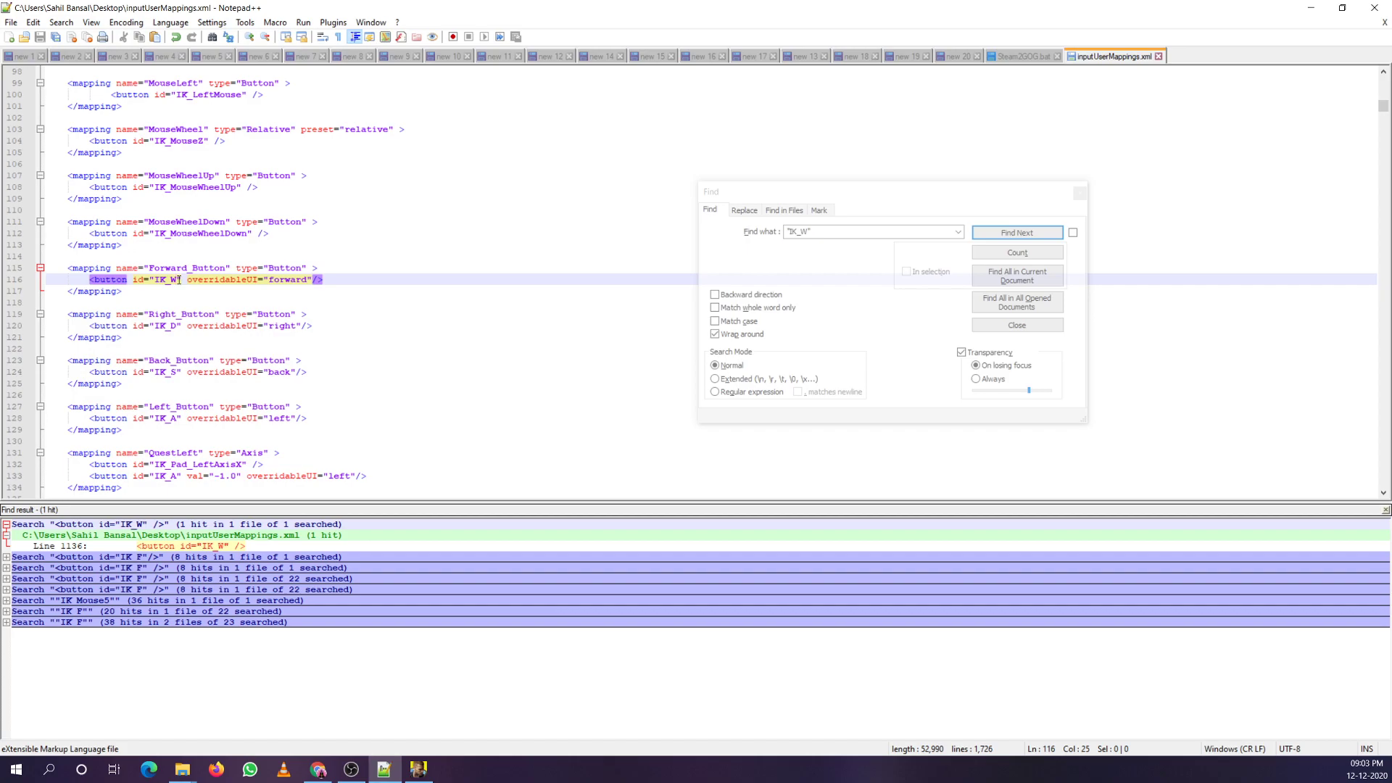
Step: Change the binding to IK_Numpad8, close the Find dialog and minimize Notepad++
key("BackSpace")
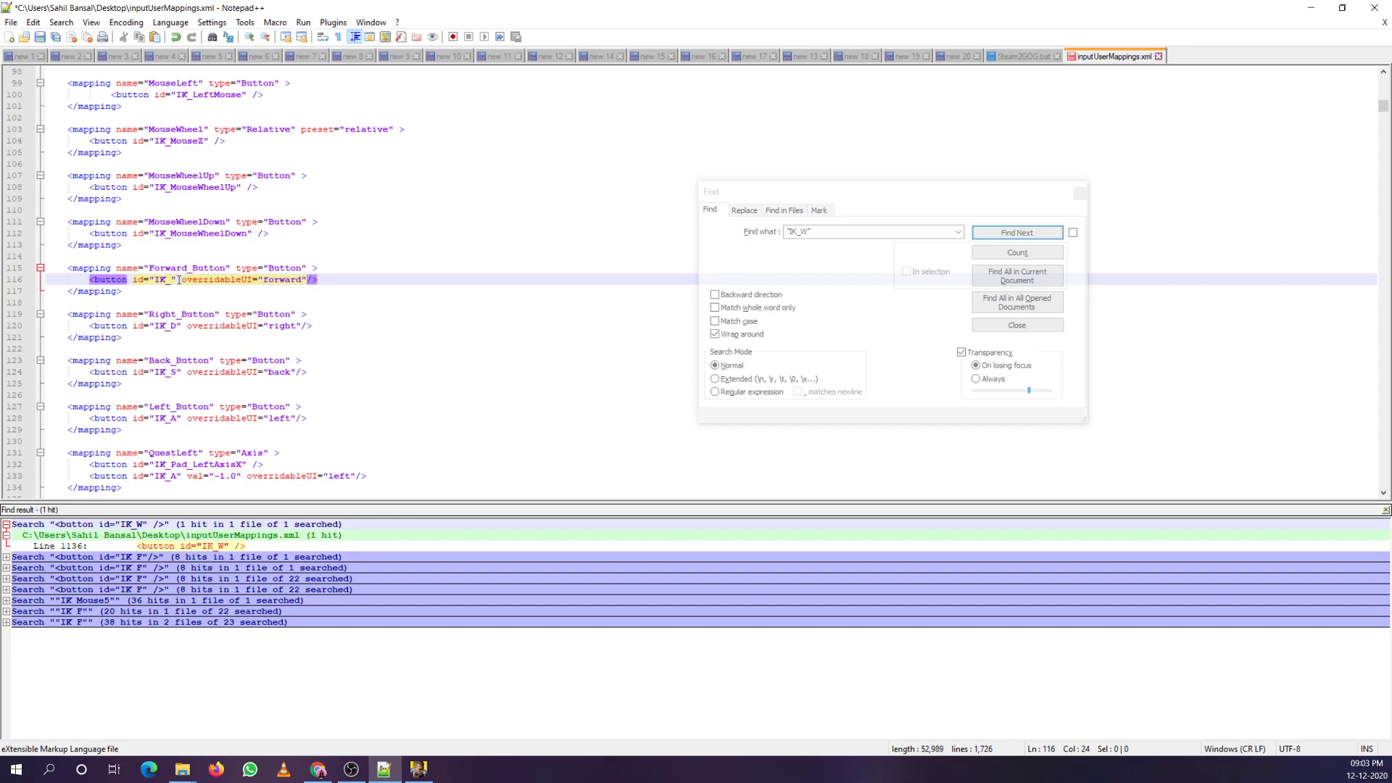
type("N")
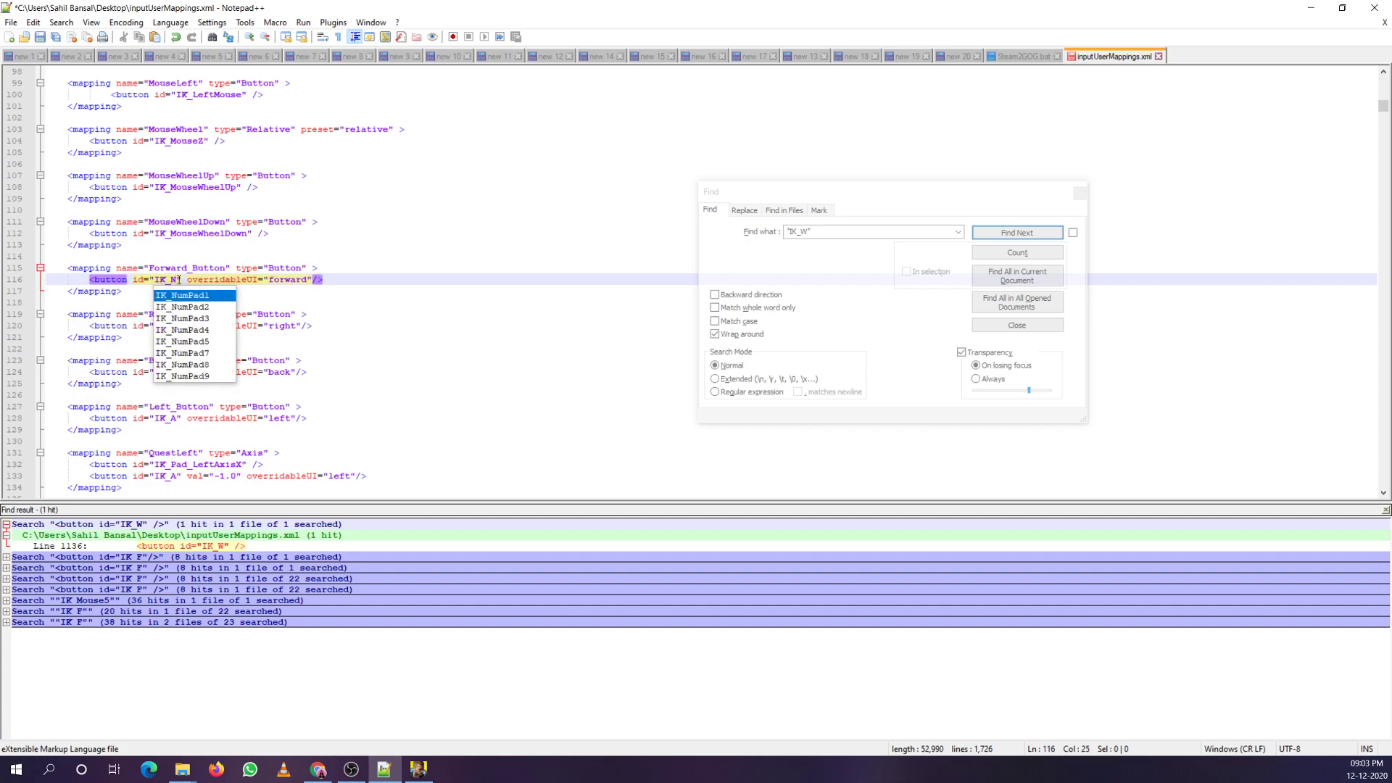
type("umpad")
type("8")
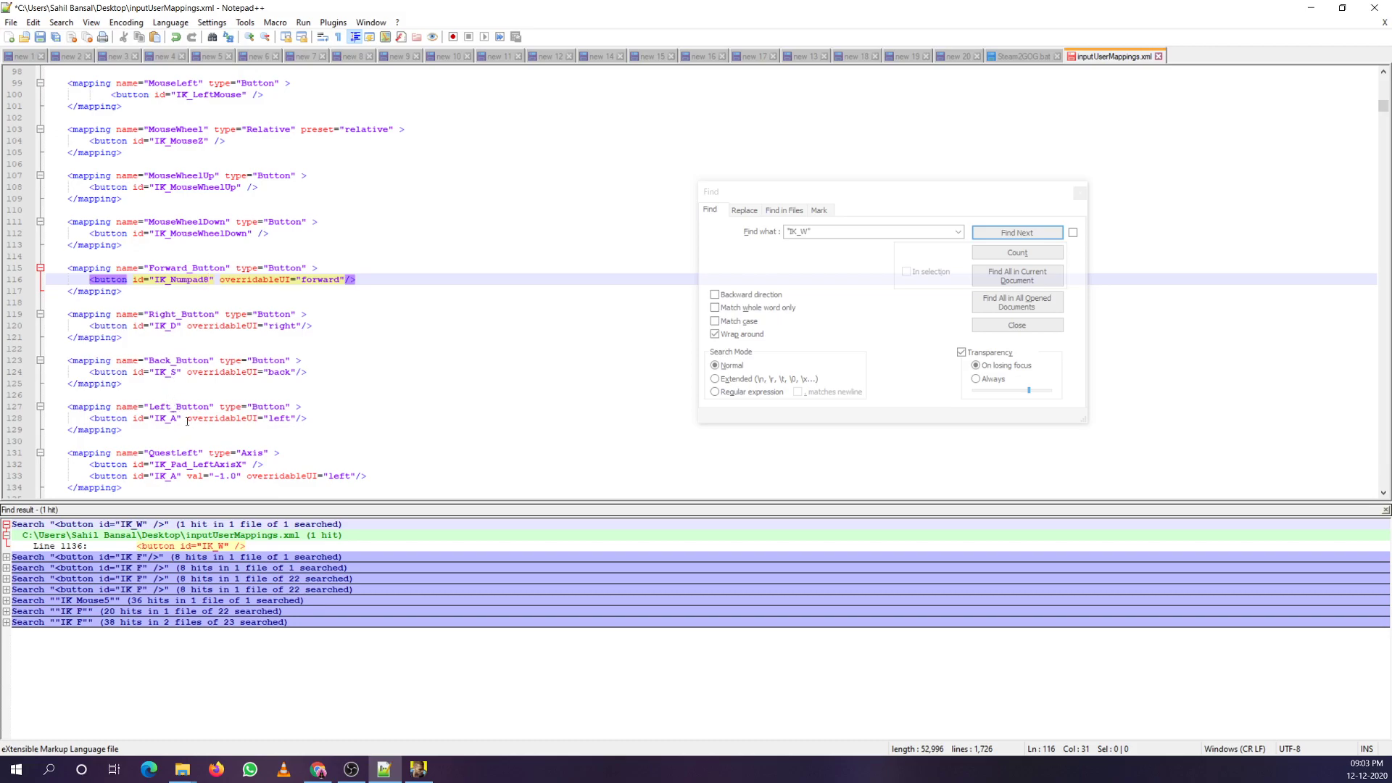
left_click(1078, 192)
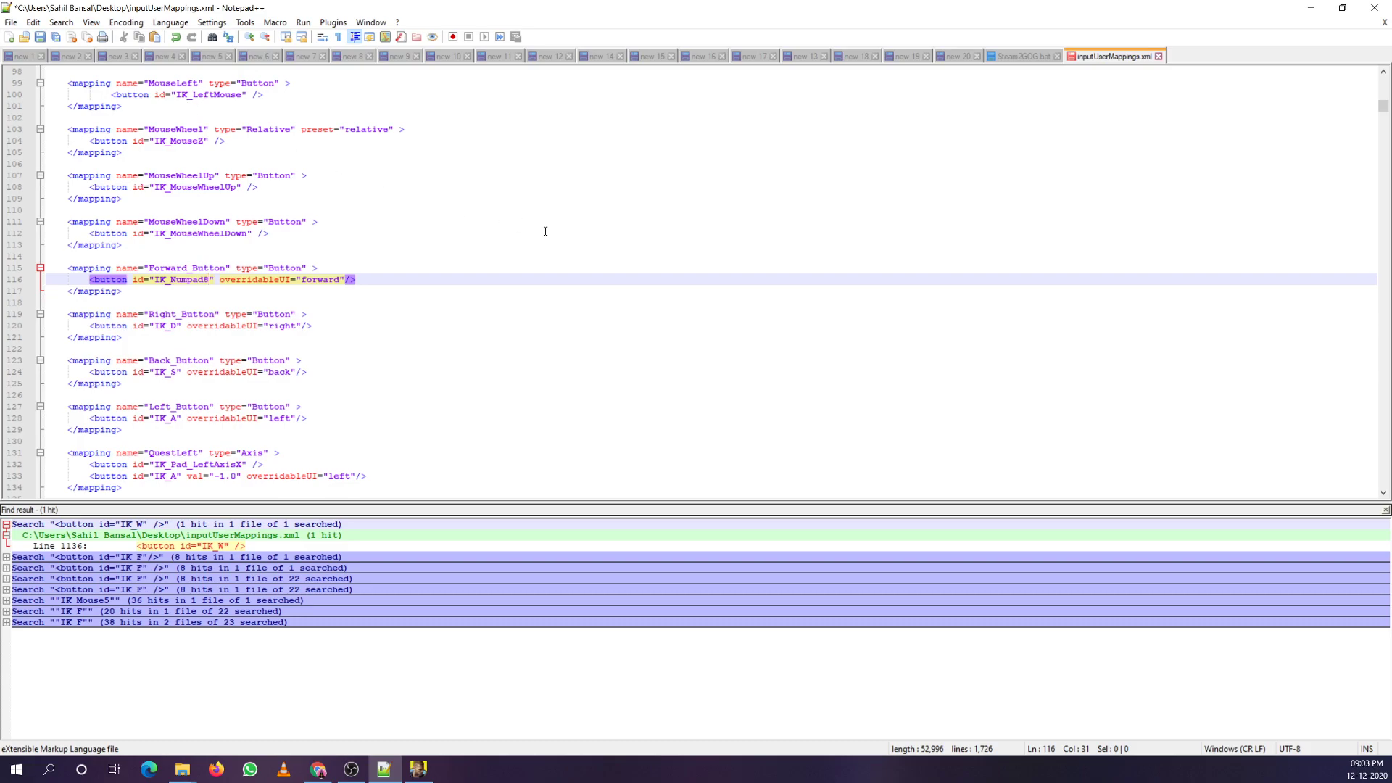
left_click(1311, 7)
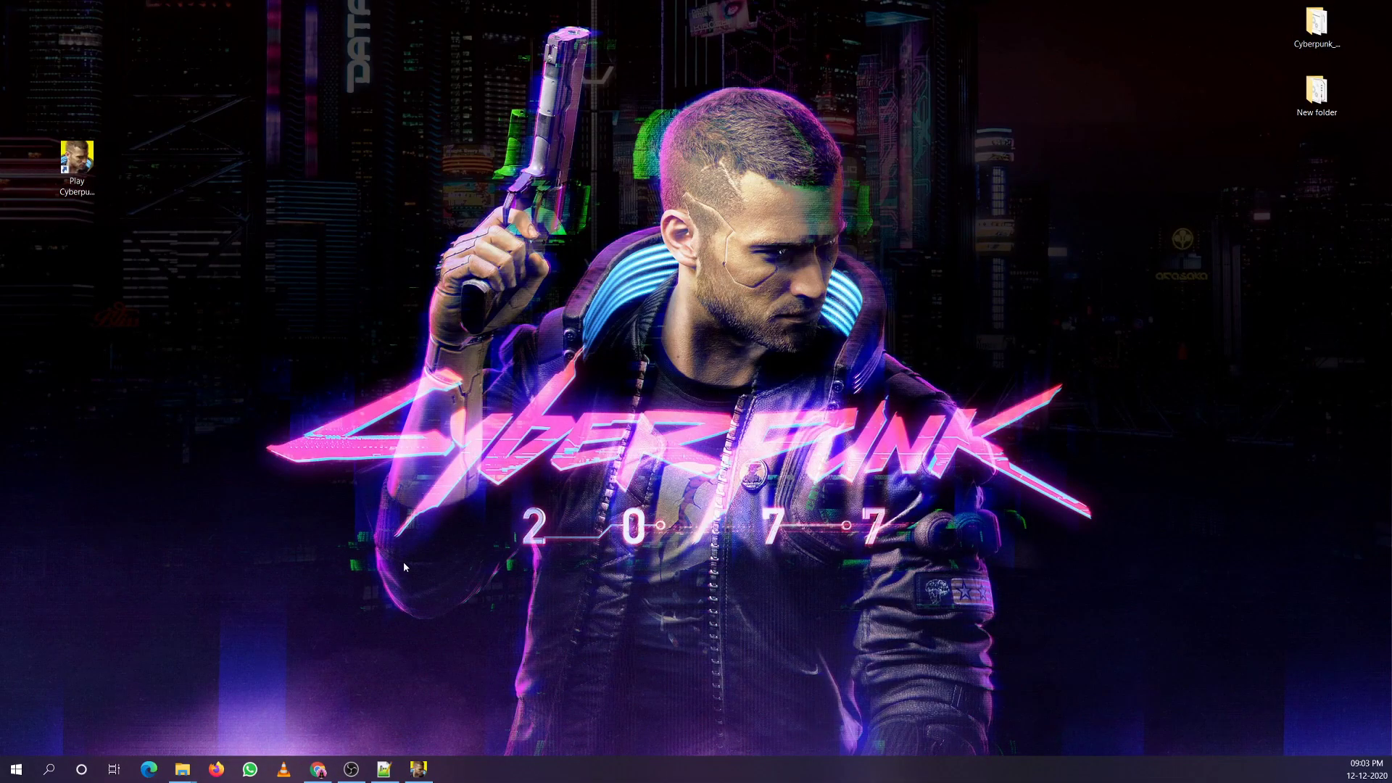